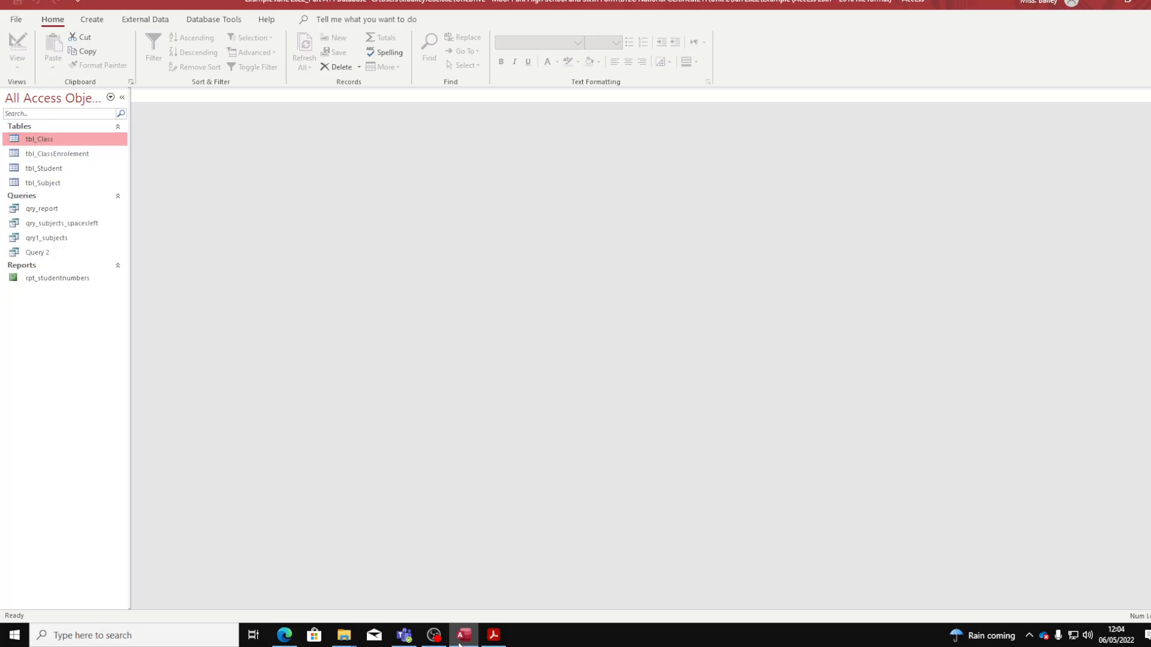
- Switch to the PDF brief in Acrobat Reader, read which subjects query (a) must cover, and return to the Access database
left_click(495, 638)
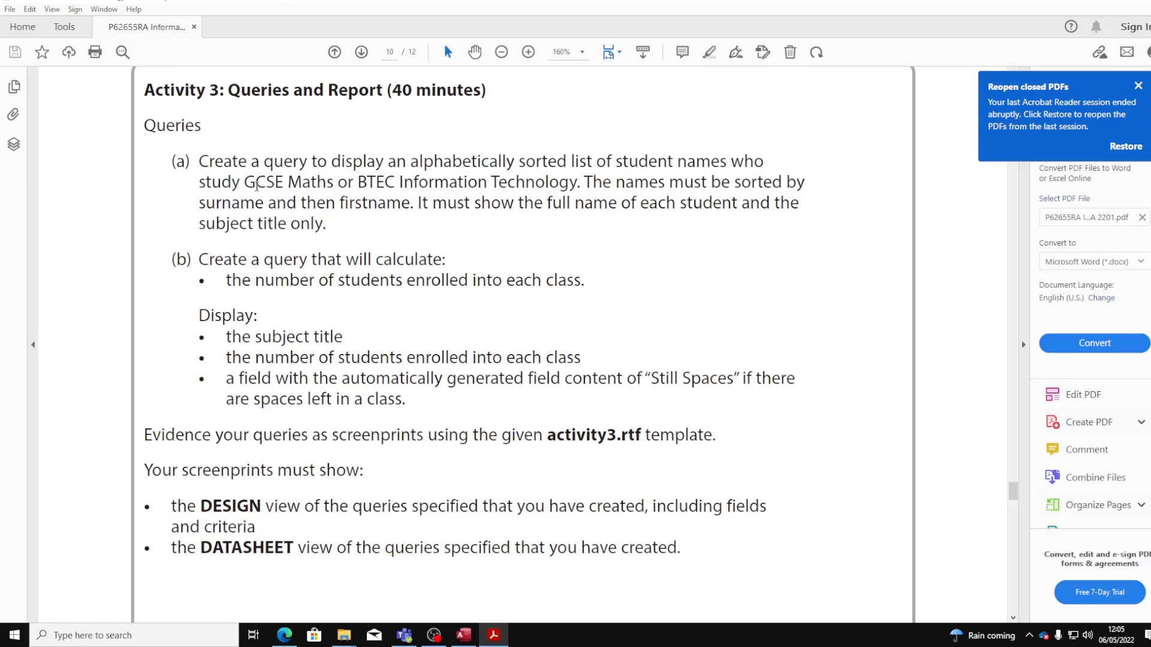
left_click_drag(244, 181, 579, 179)
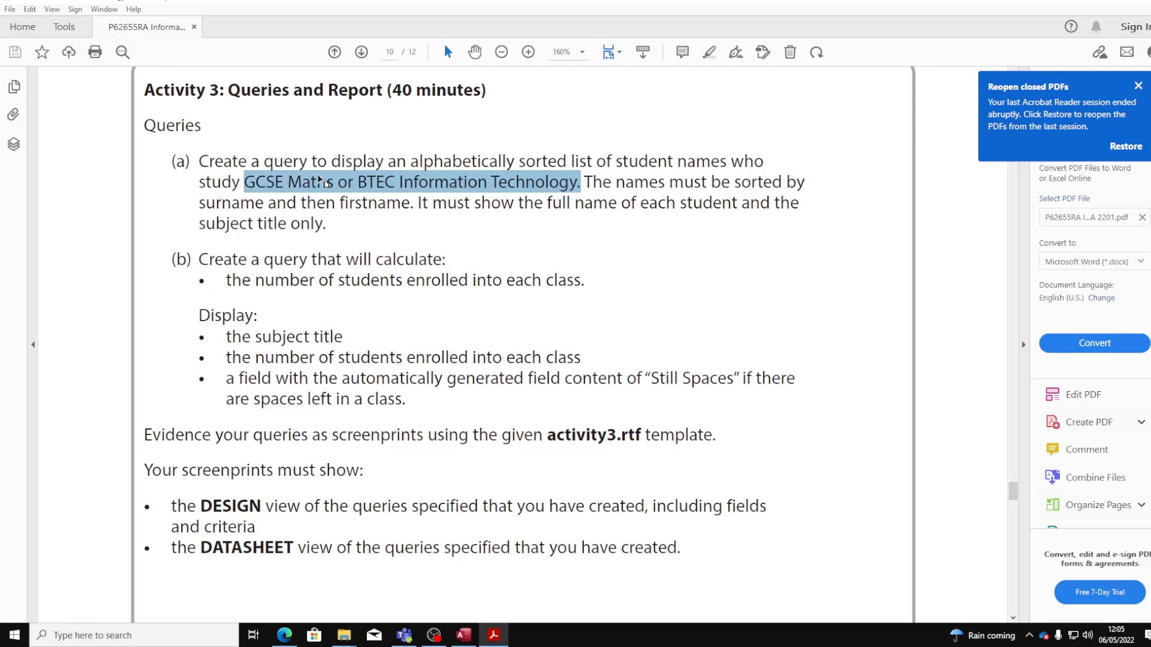
mouse_move(465, 639)
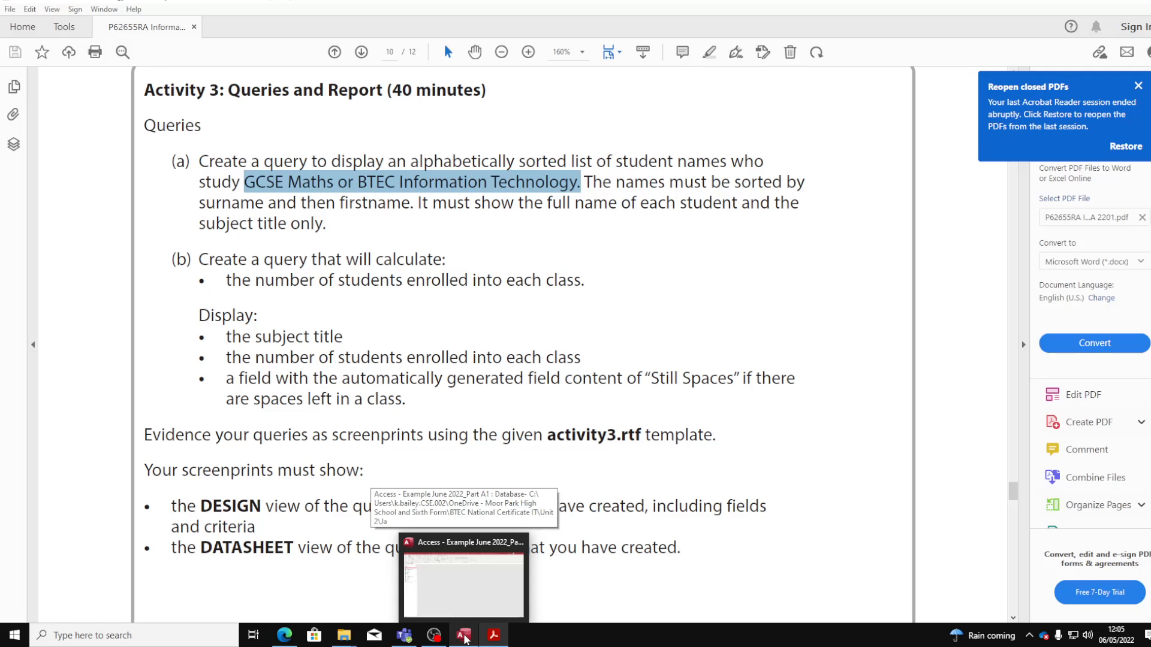
left_click(471, 606)
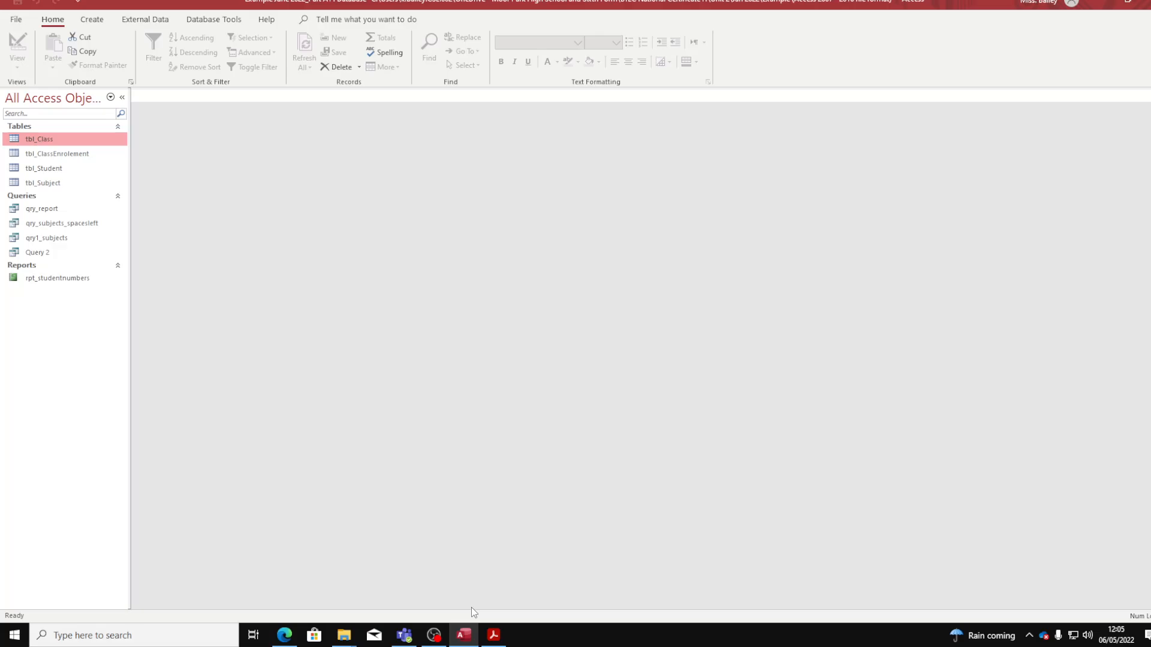
- Create a new query in Design view containing the tables tbl_Class, tbl_ClassEnrolement, tbl_Student and tbl_Subject
left_click(86, 21)
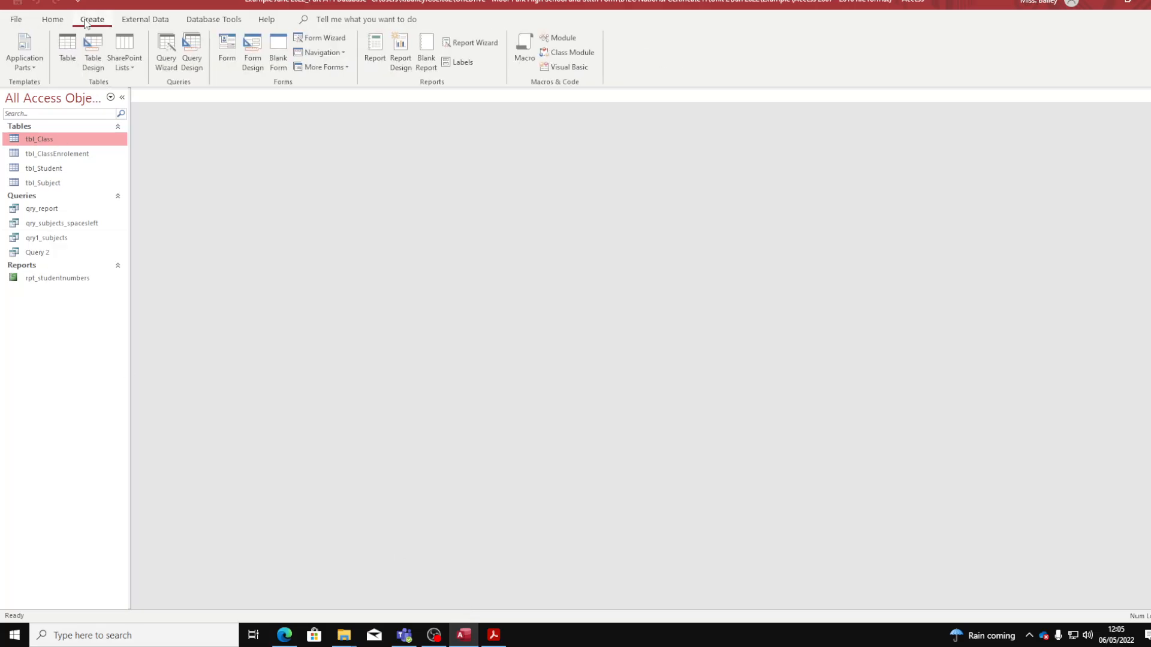
left_click(195, 46)
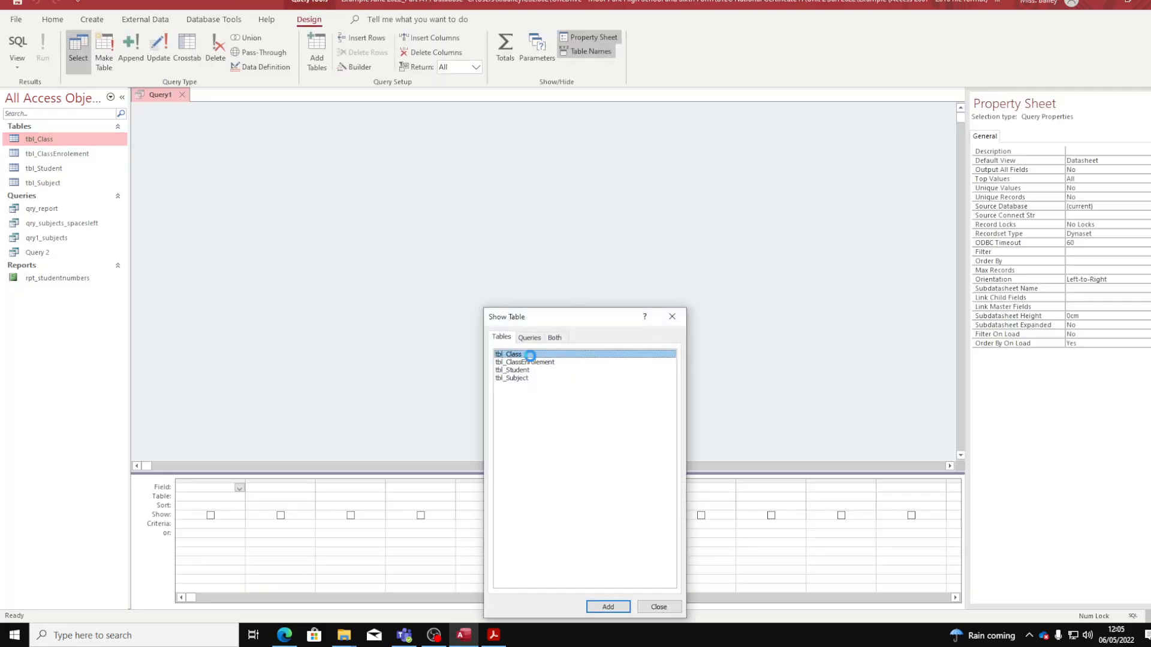
double_click(527, 354)
double_click(530, 362)
left_click(519, 371)
double_click(519, 371)
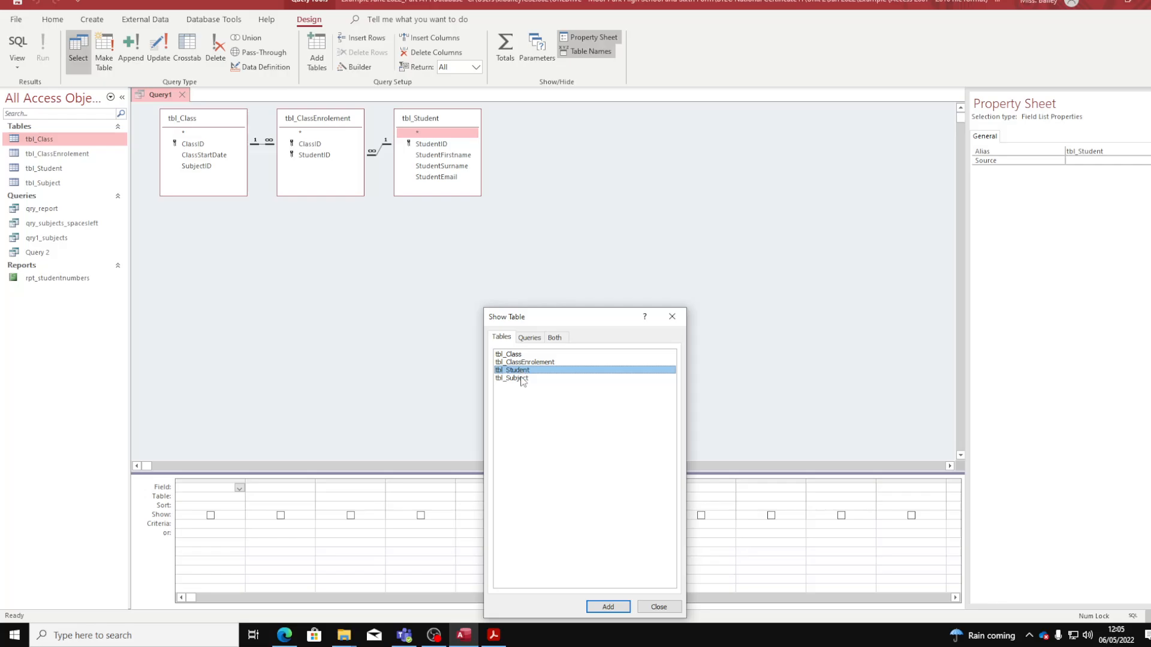
double_click(519, 378)
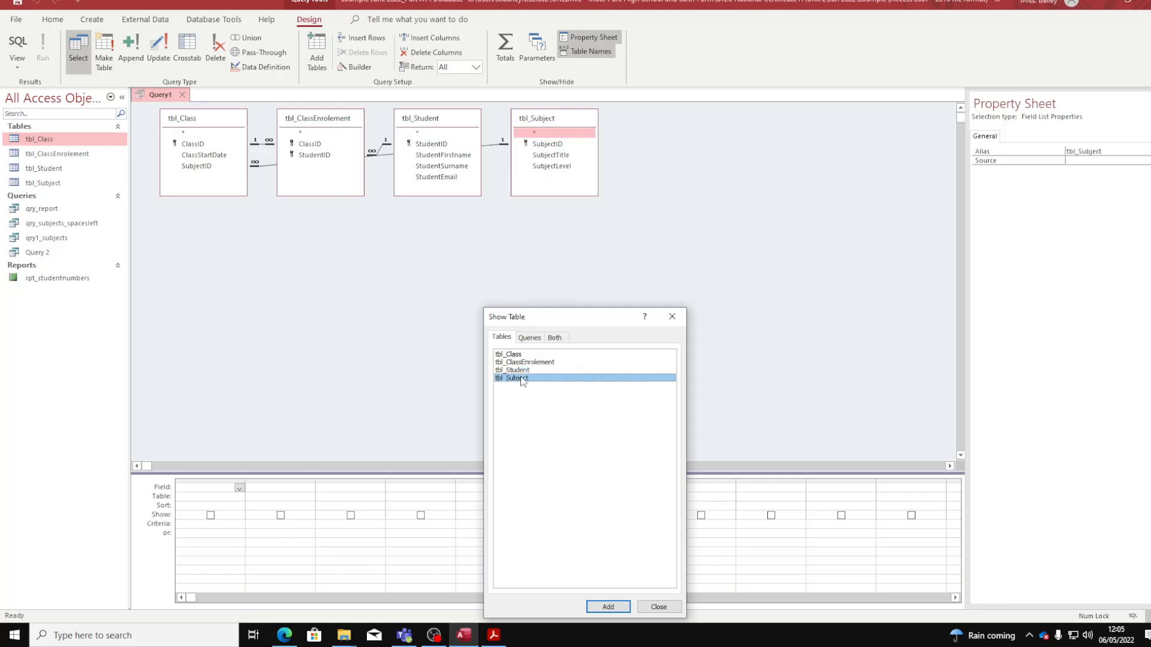
left_click(673, 607)
- Review query (a)'s sorting and display requirements in the Acrobat Reader brief, and return to the Access query design
key("alt+Tab")
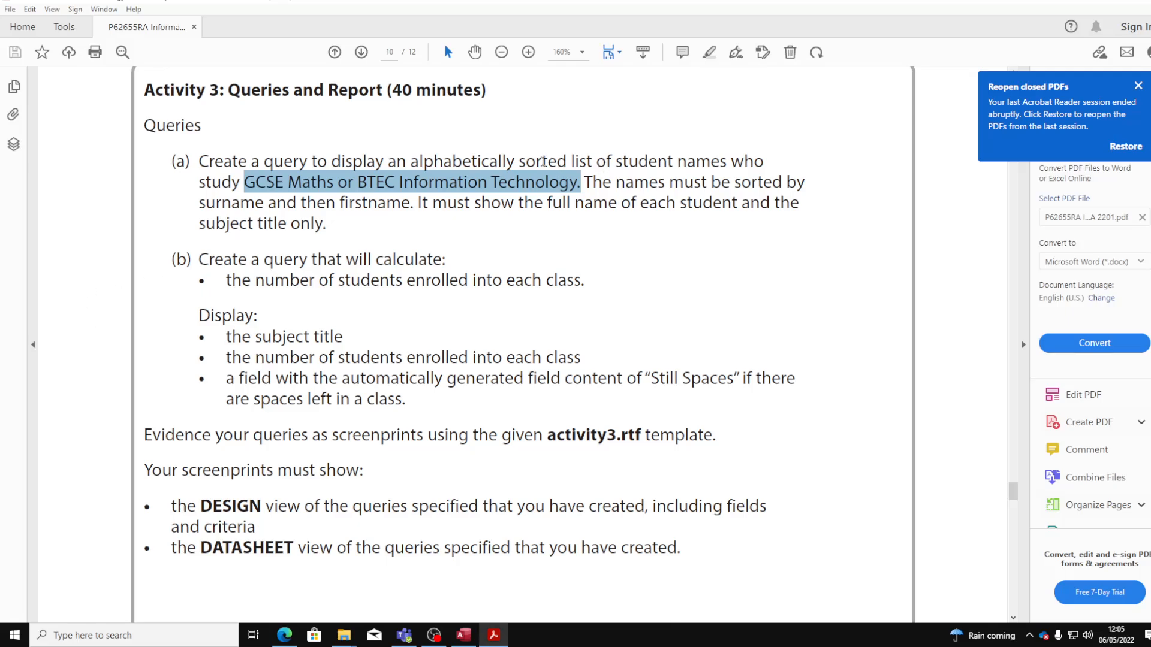
left_click_drag(519, 162, 579, 182)
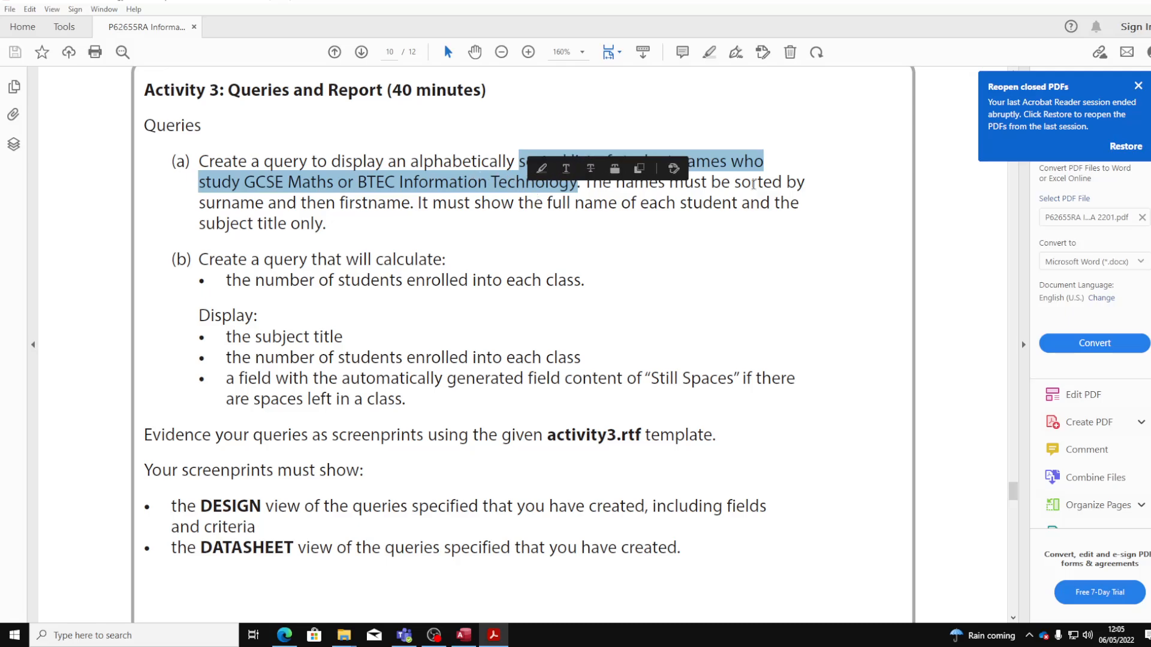
left_click(814, 249)
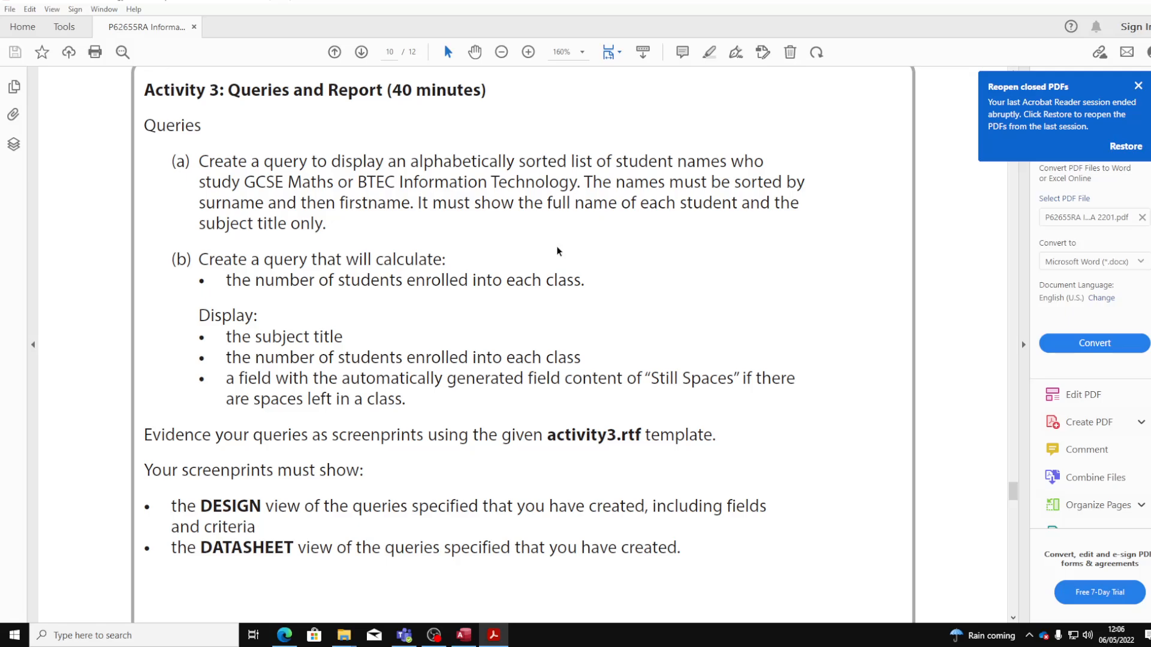
key("alt+Tab")
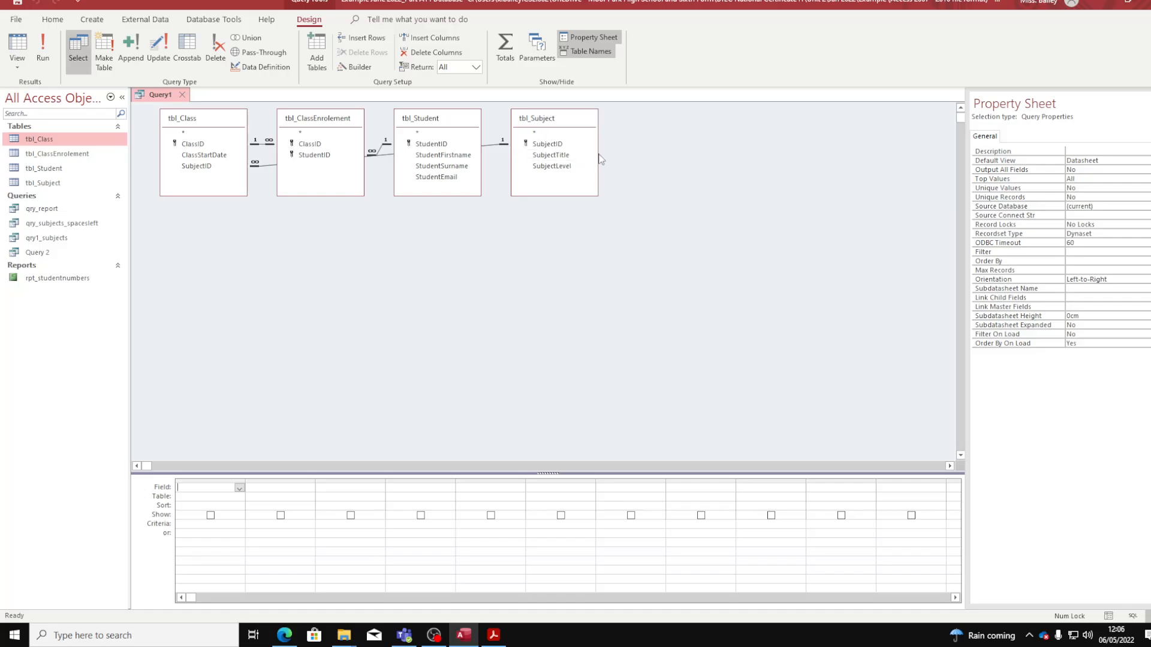
- Add SubjectTitle from tbl_Subject and StudentSurname and StudentFirstname from tbl_Student to the query, in that order
double_click(579, 159)
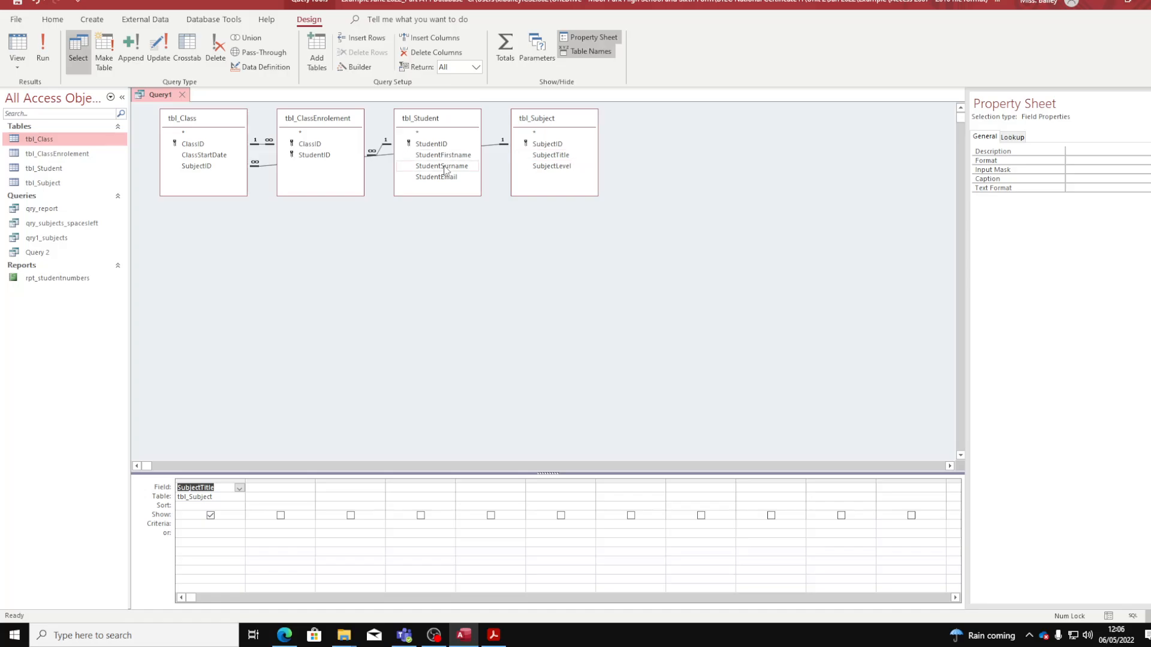
key("alt+Tab")
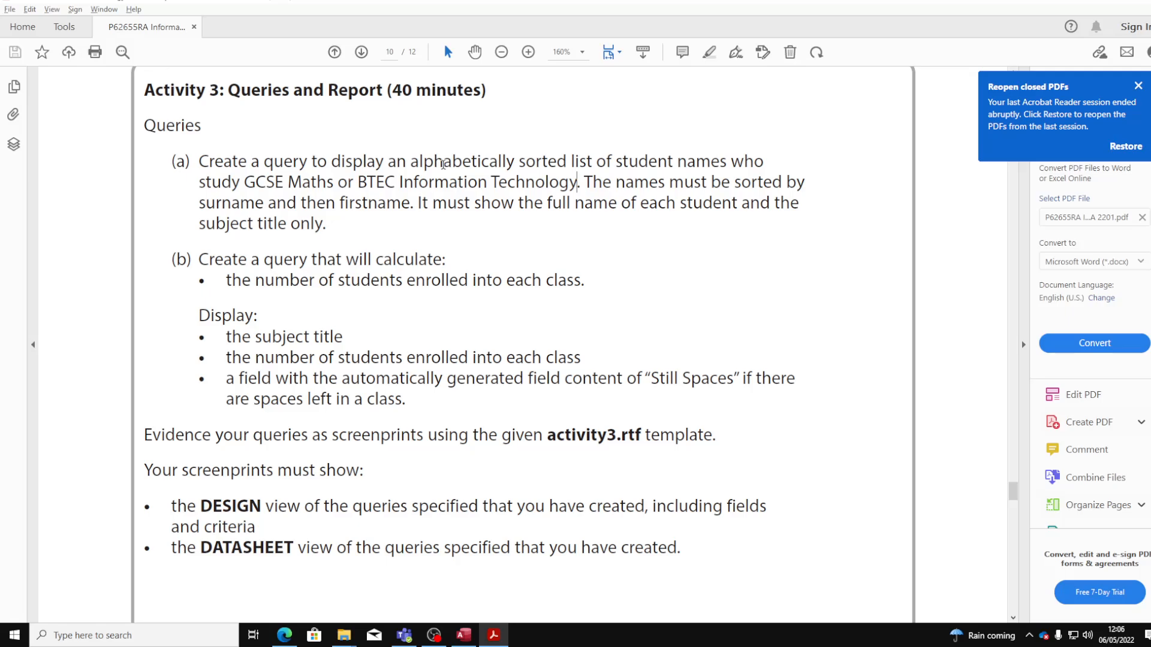
key("alt+Tab")
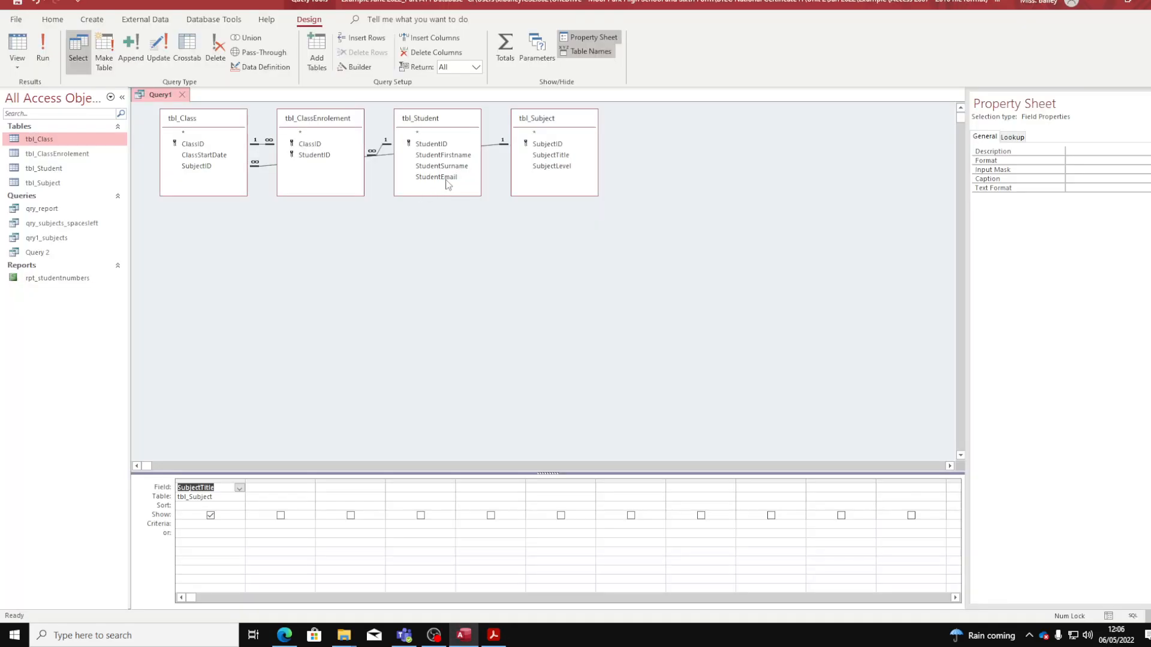
double_click(452, 166)
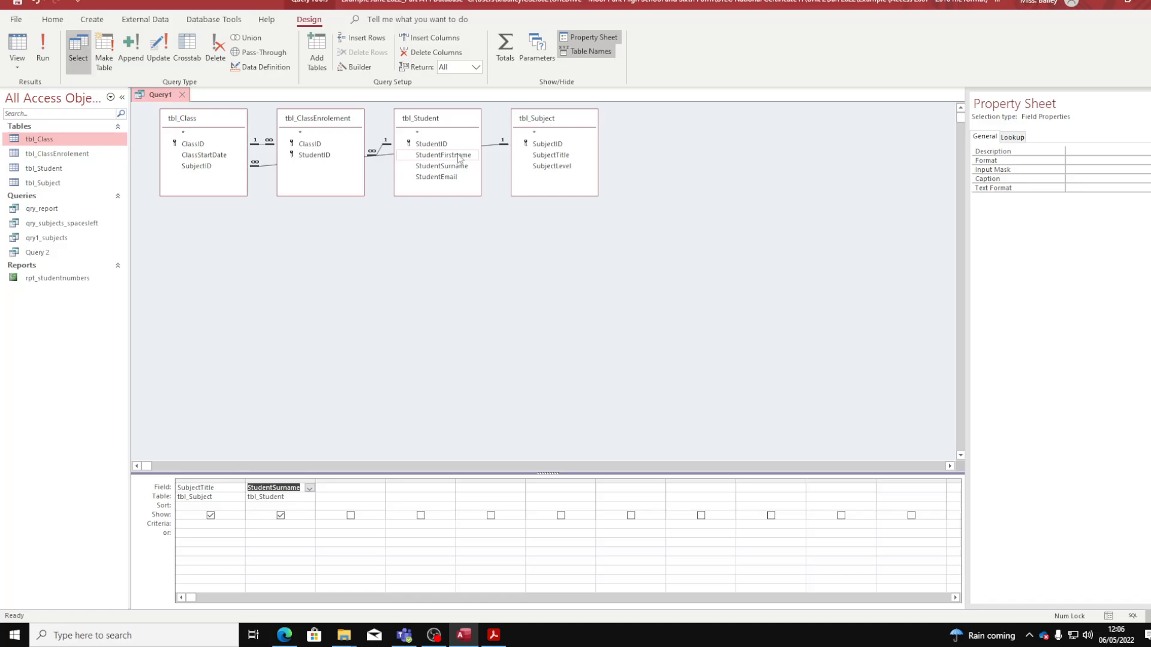
double_click(455, 155)
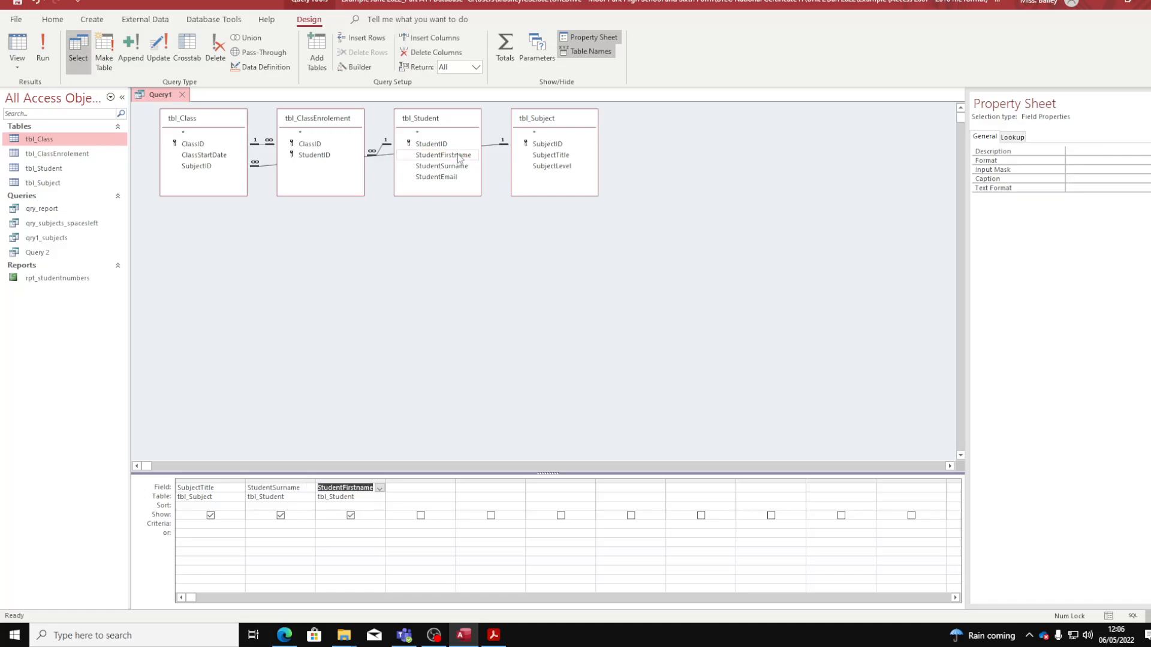
- Enter CGSE Maths as the criterion for the SubjectTitle field
left_click(194, 523)
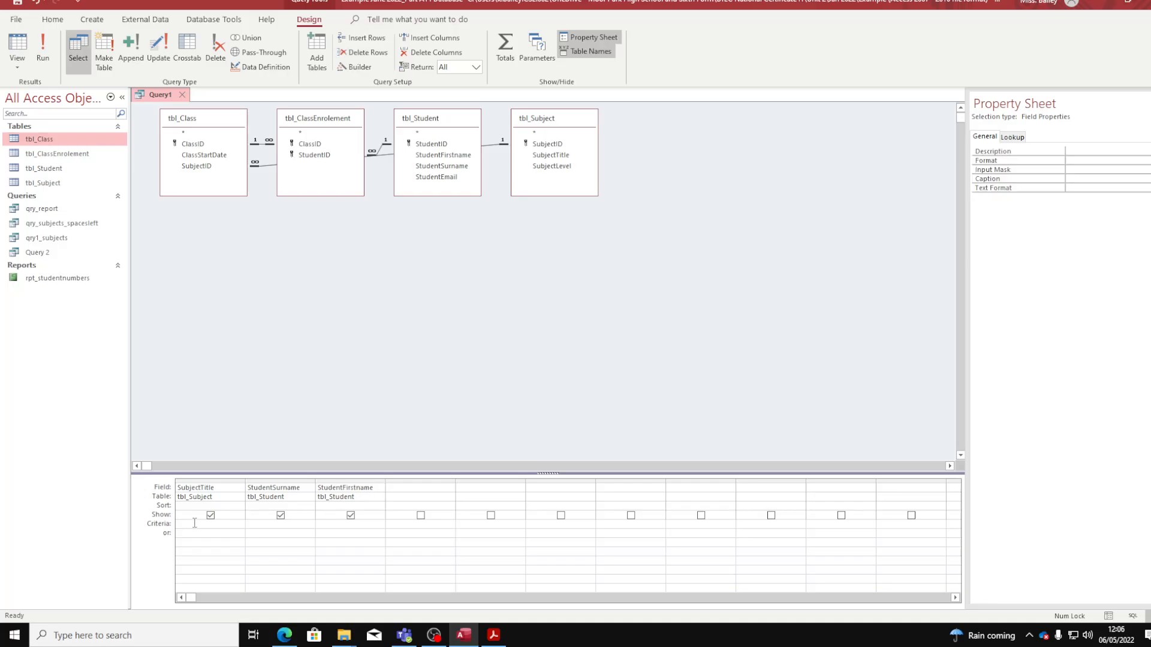
key("Caps_Lock")
type("CGSE")
key("alt+Tab")
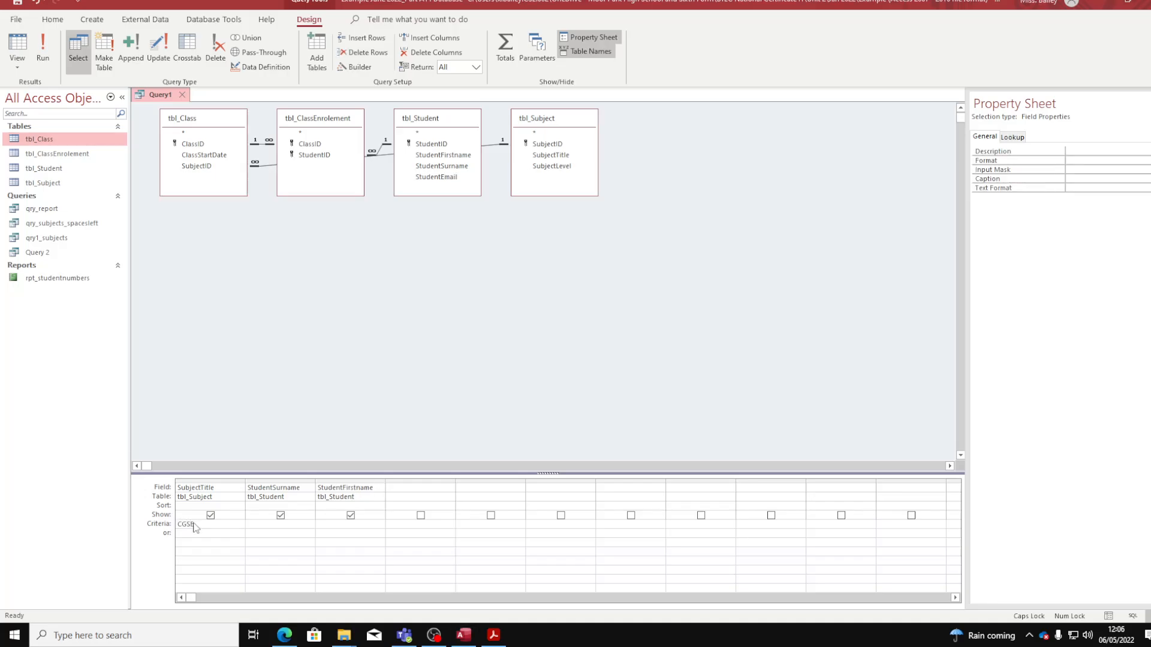
key("alt+Tab")
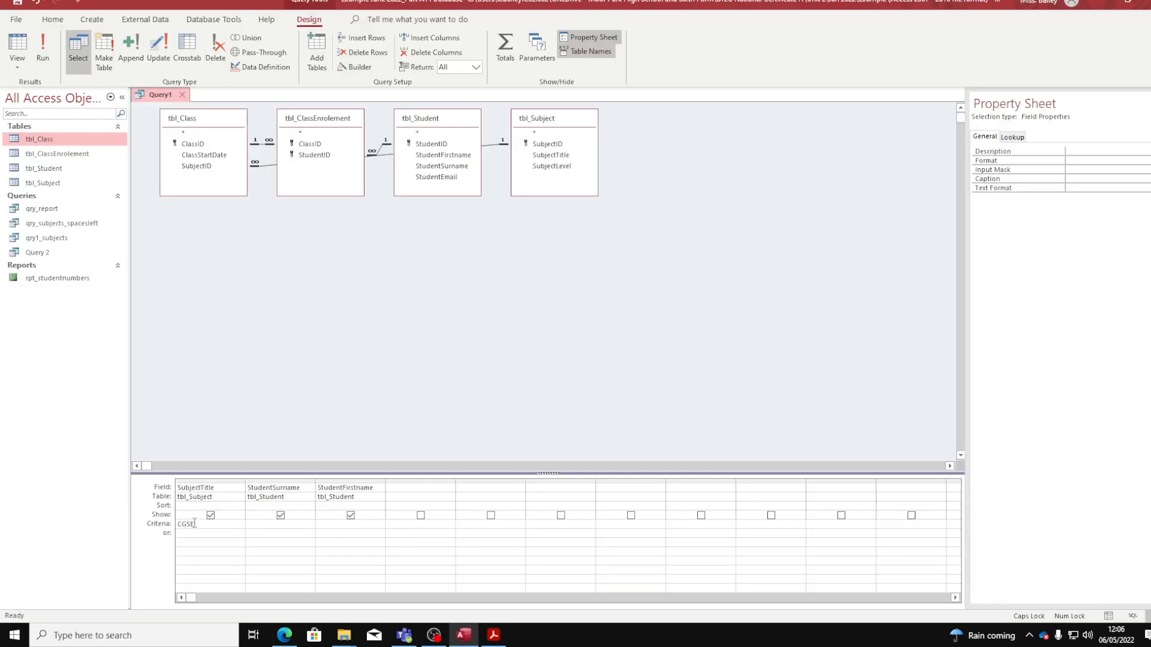
type("mATHS")
key("BackSpace")
key("BackSpace")
key("BackSpace")
key("BackSpace")
key("BackSpace")
key("Caps_Lock")
type("Maths")
key("Return")
- Extend the SubjectTitle criterion with "or BTEC Information Technology" and widen the column to fit the whole expression
left_click(226, 525)
type("or")
key("Caps_Lock")
type("BTEC IN")
key("BackSpace")
key("BackSpace")
type("I")
key("Caps_Lock")
type("nfor")
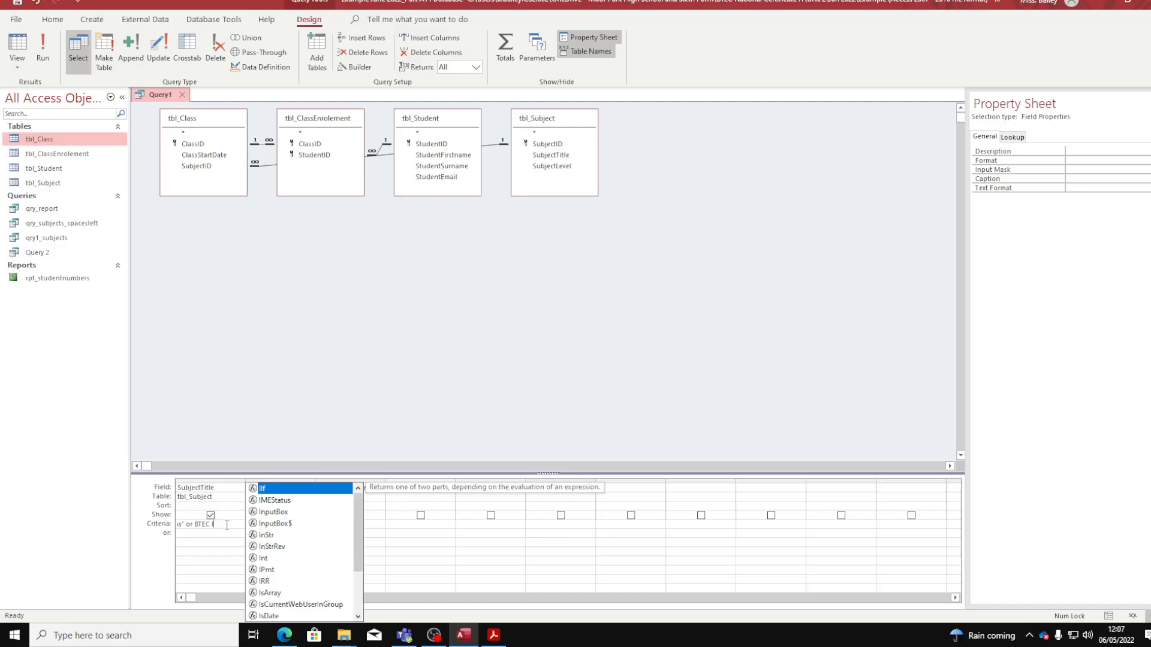
type("mation T")
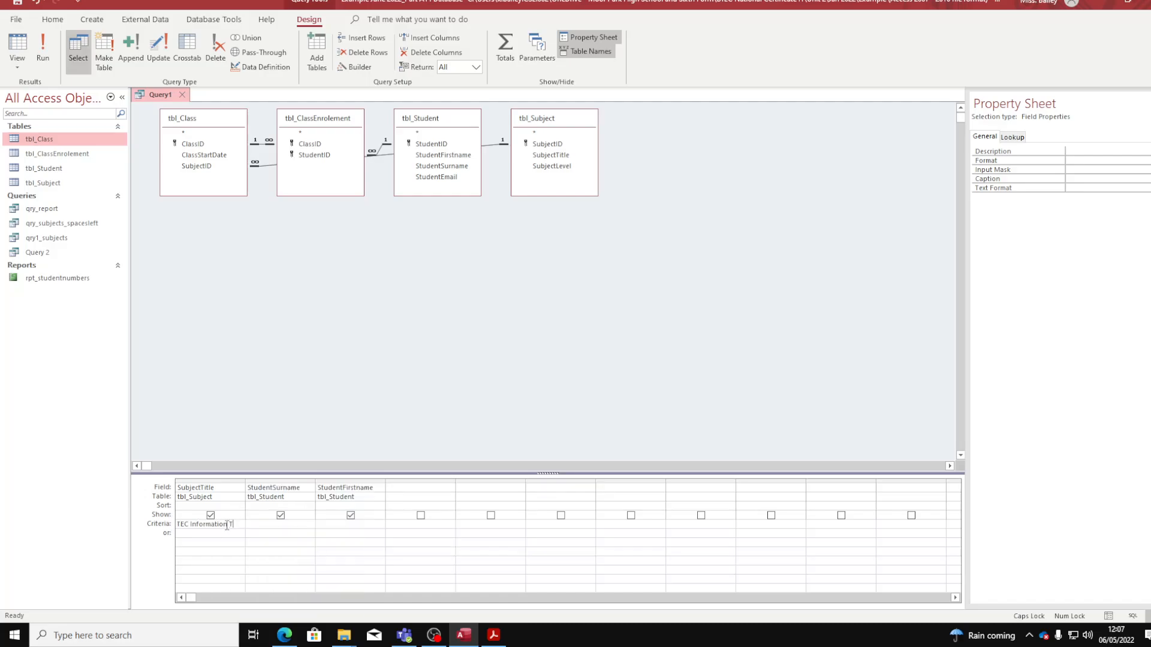
type("echnology")
left_click(352, 459)
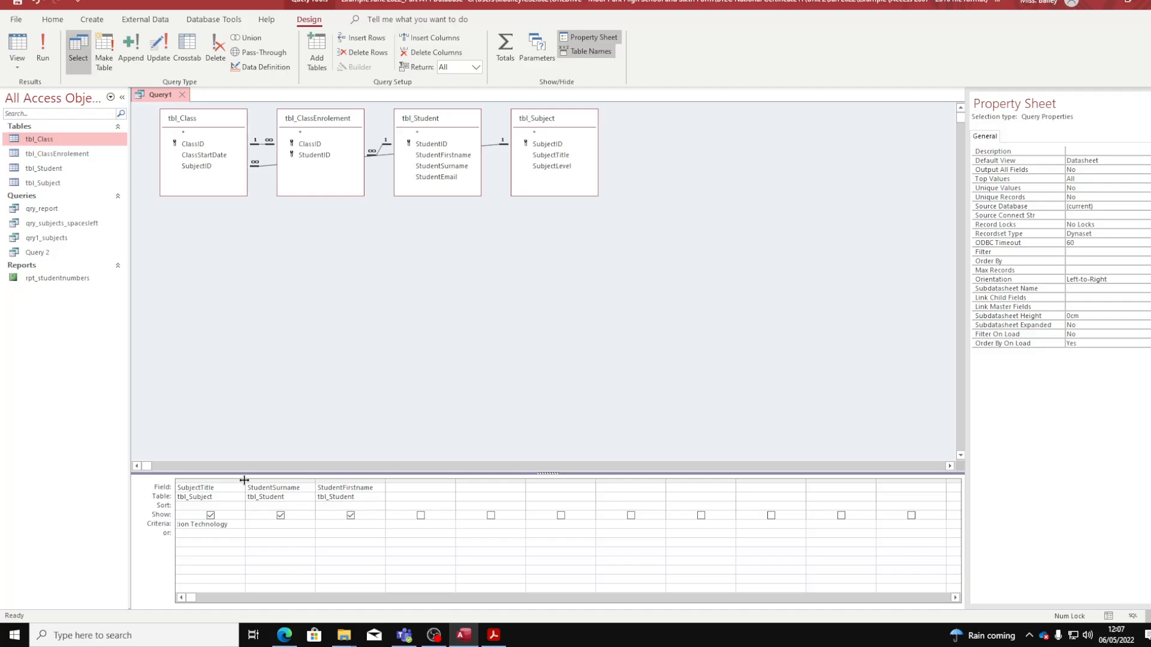
left_click_drag(244, 480, 369, 482)
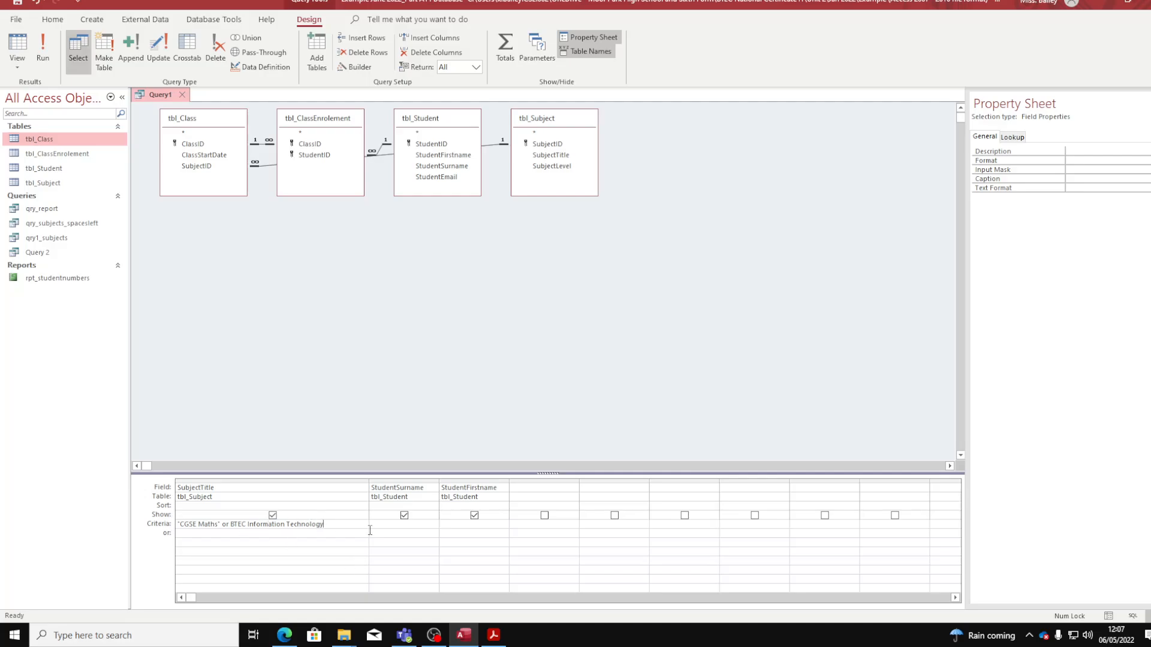
- Check the subject titles stored in tbl_Subject, view the query in Datasheet view, and return to its design
double_click(59, 186)
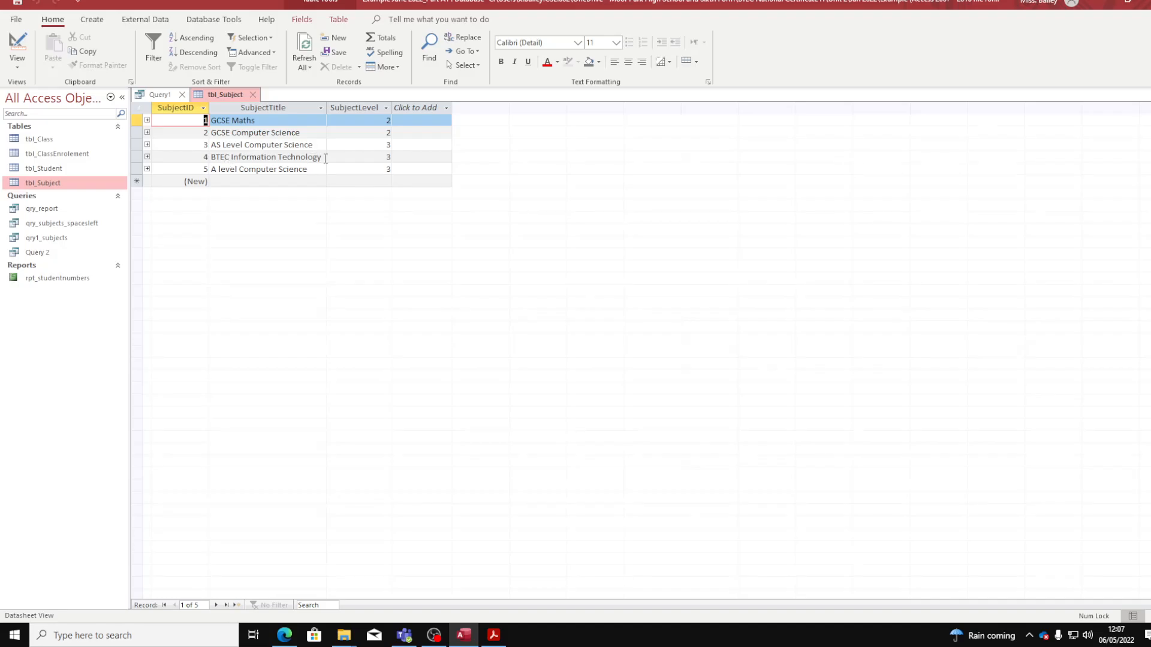
left_click(174, 96)
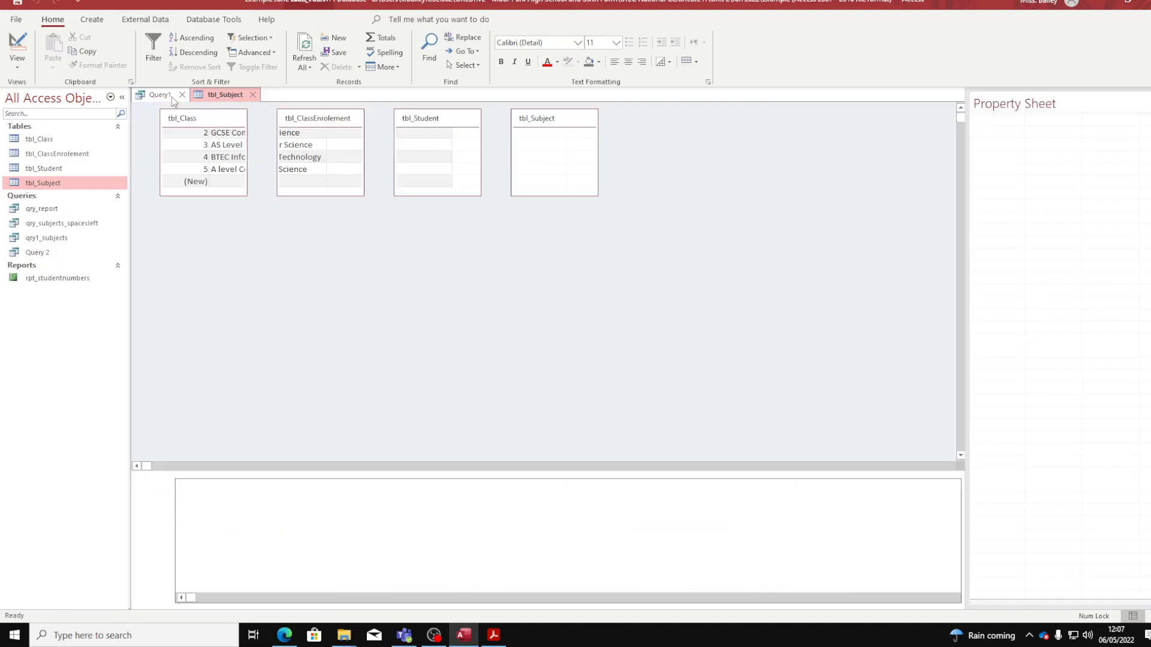
left_click(16, 60)
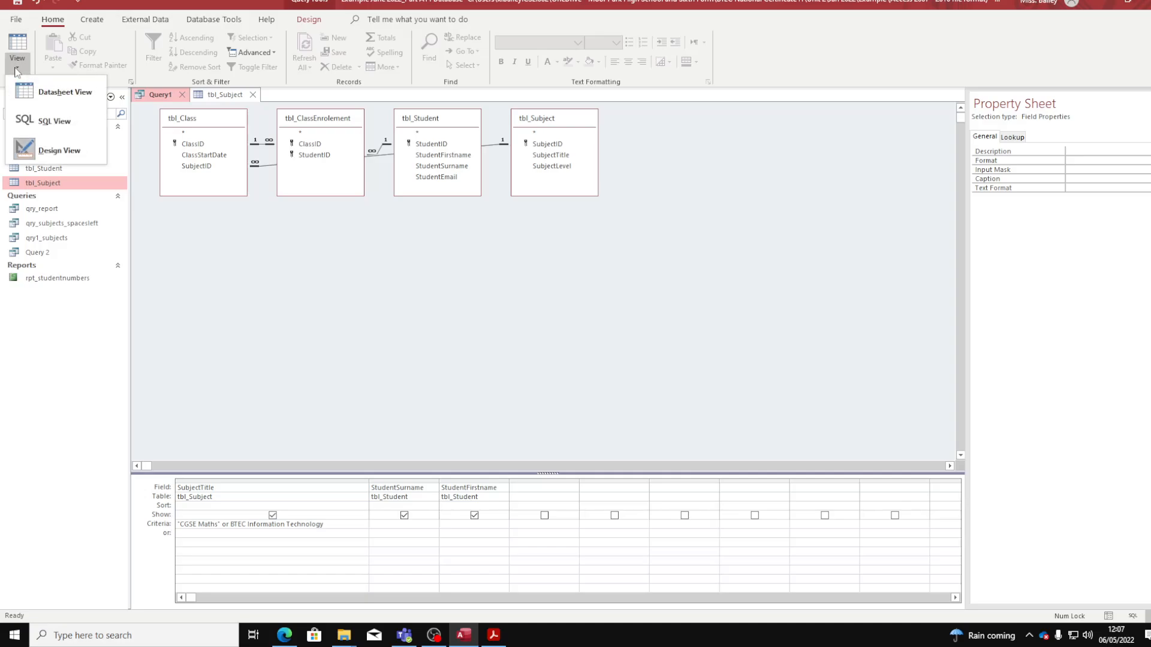
left_click(52, 93)
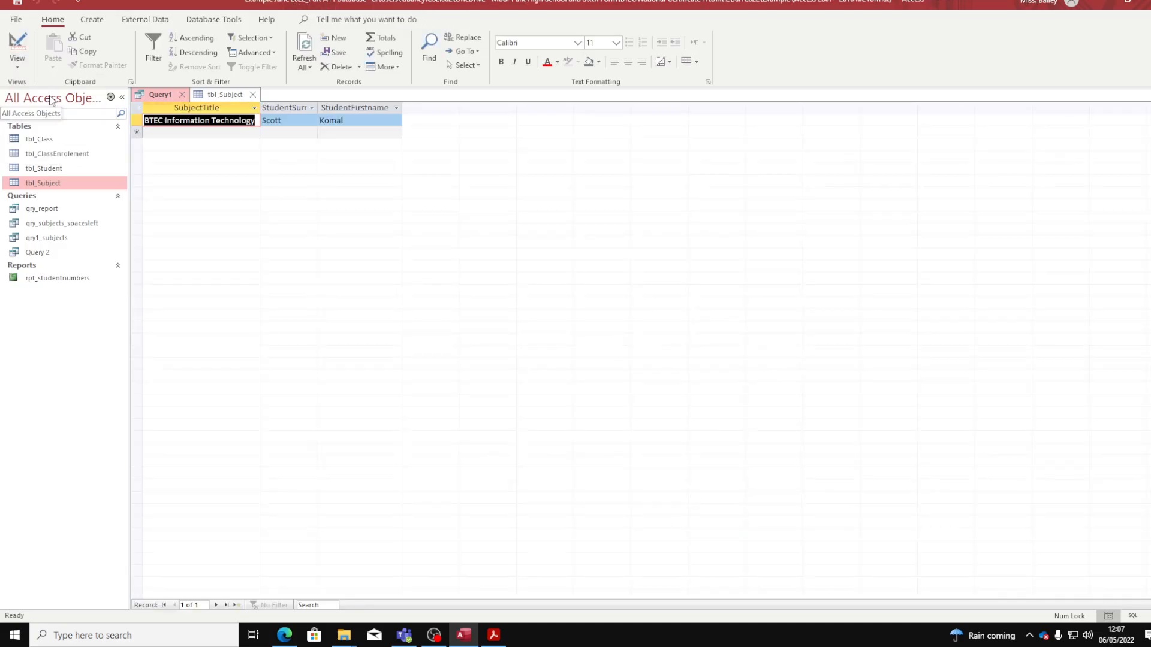
left_click(23, 45)
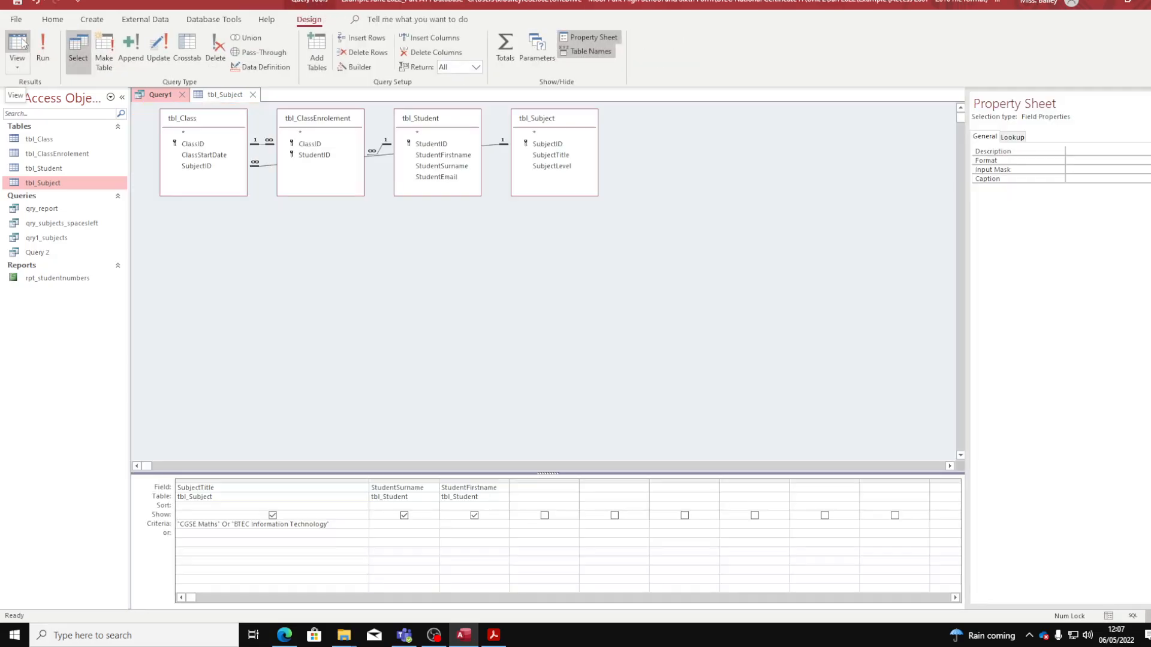
- Correct the first subject in the SubjectTitle criterion to GCSE Maths
left_click(190, 523)
key("BackSpace")
key("BackSpace")
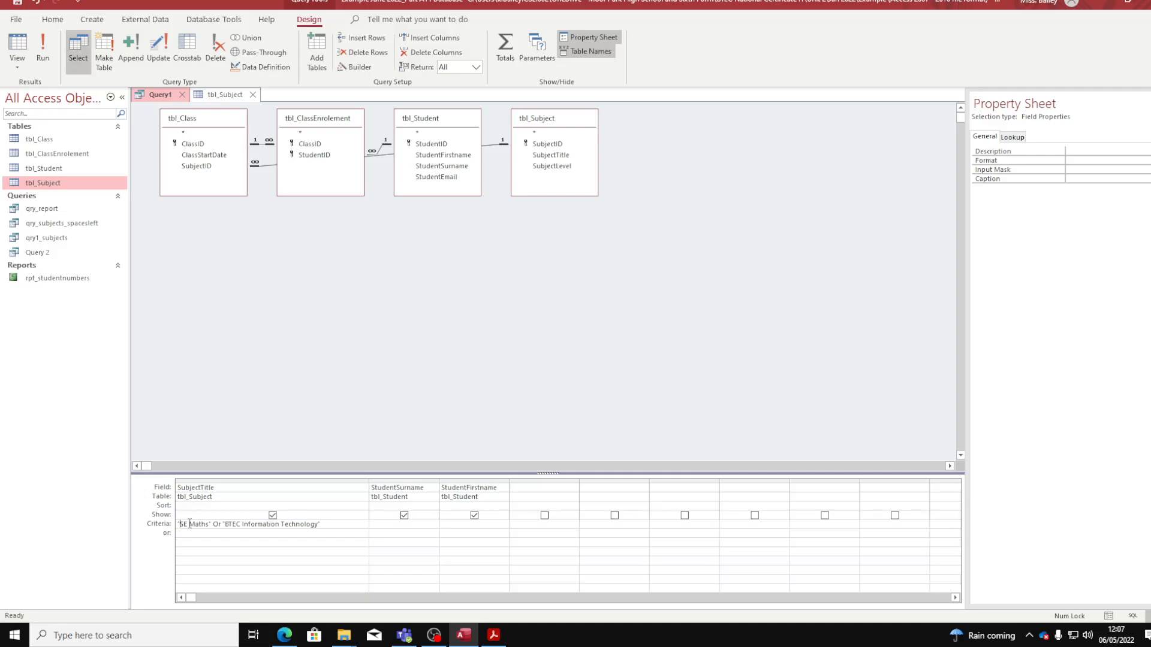
type("gc")
key("BackSpace")
key("BackSpace")
key("Caps_Lock")
type("GC")
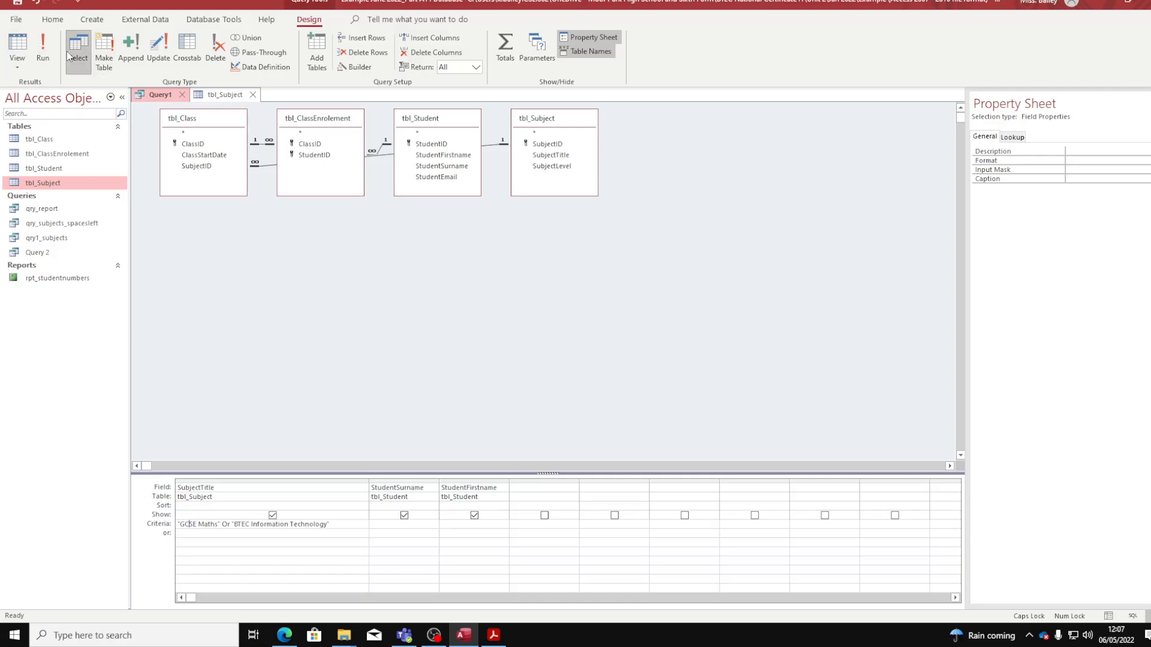
- Run the query and widen the StudentSurname column in the results to show its full heading
left_click(48, 52)
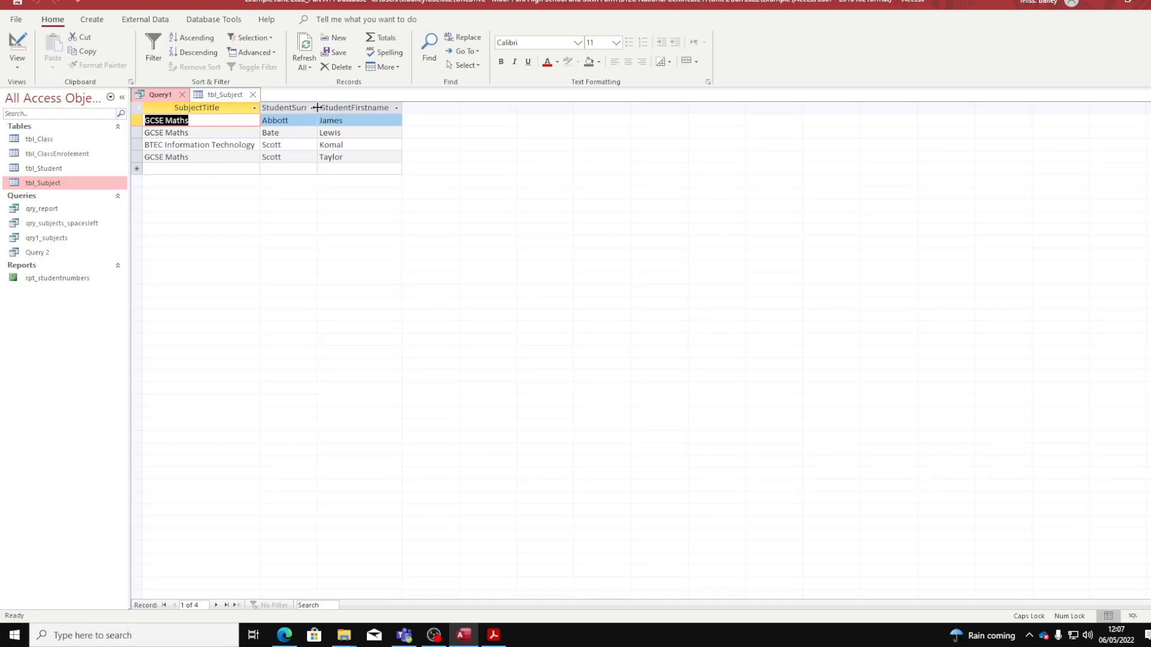
left_click_drag(317, 107, 357, 108)
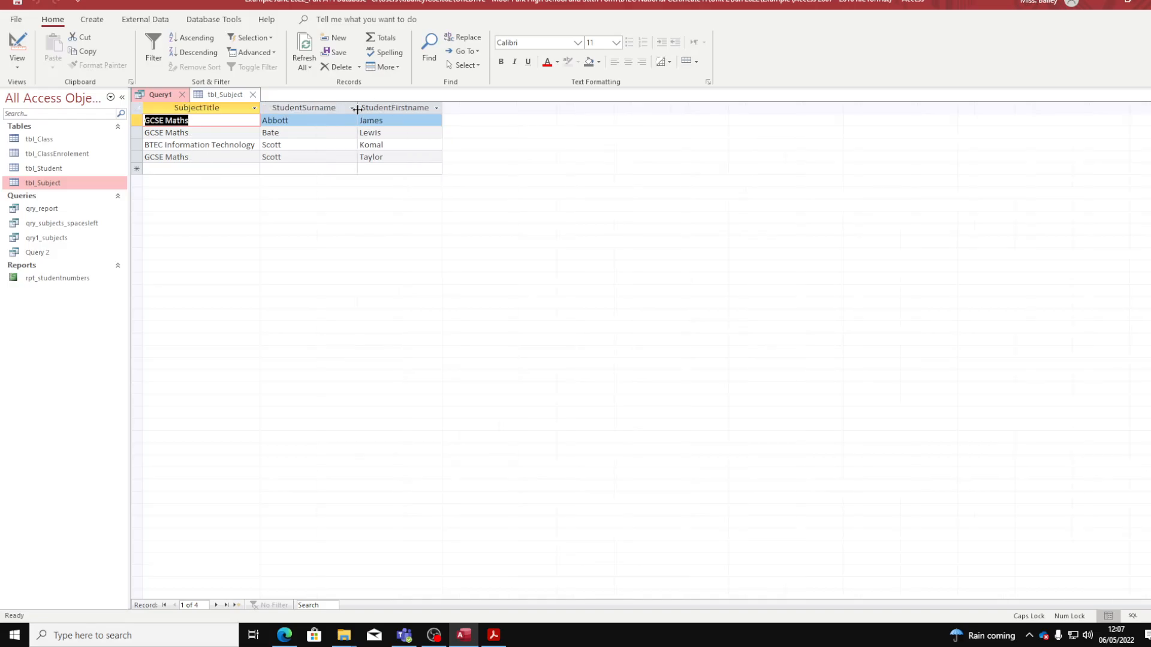
- Return to the query's design and sort both StudentSurname and StudentFirstname in ascending order
left_click(17, 45)
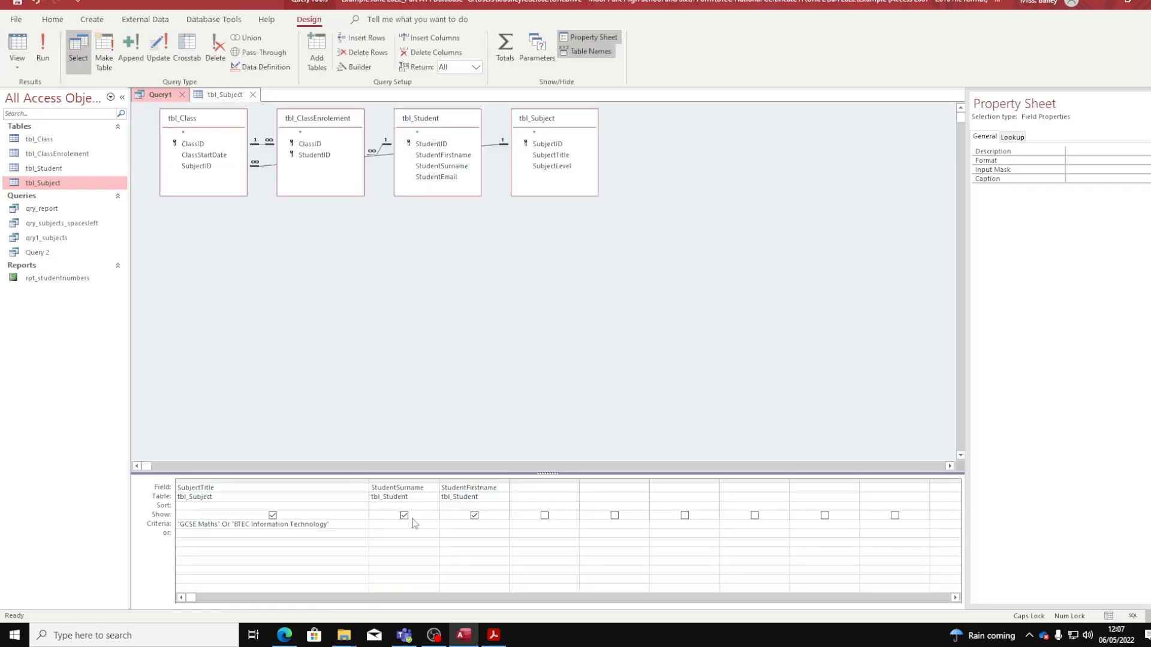
left_click(432, 498)
left_click(433, 507)
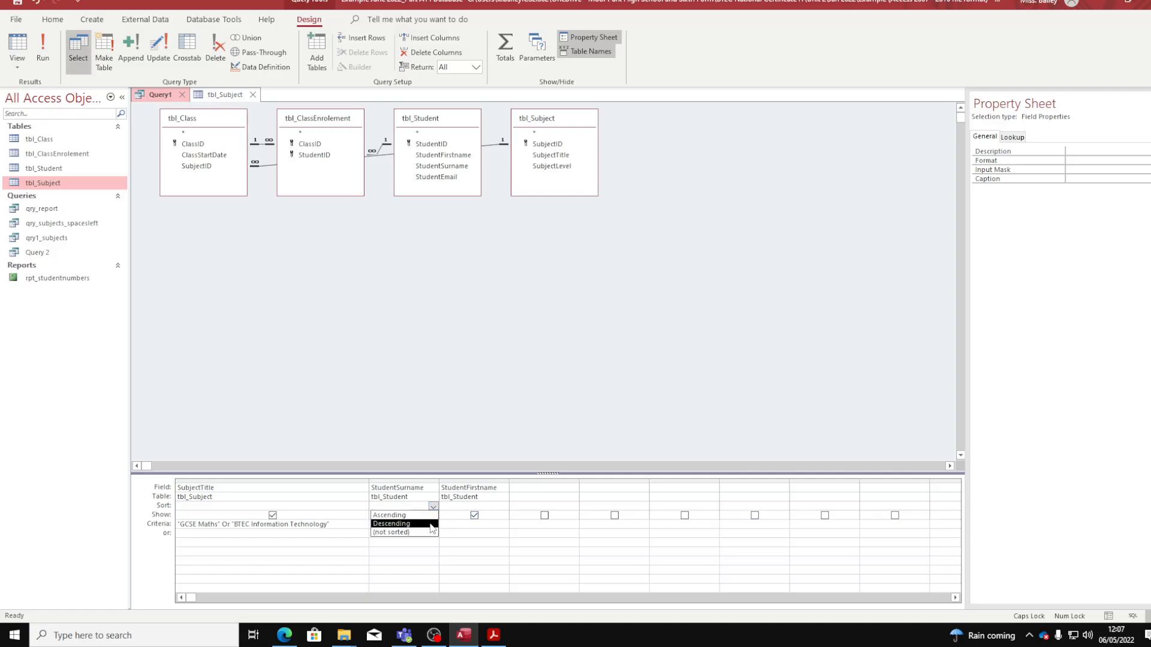
left_click(411, 517)
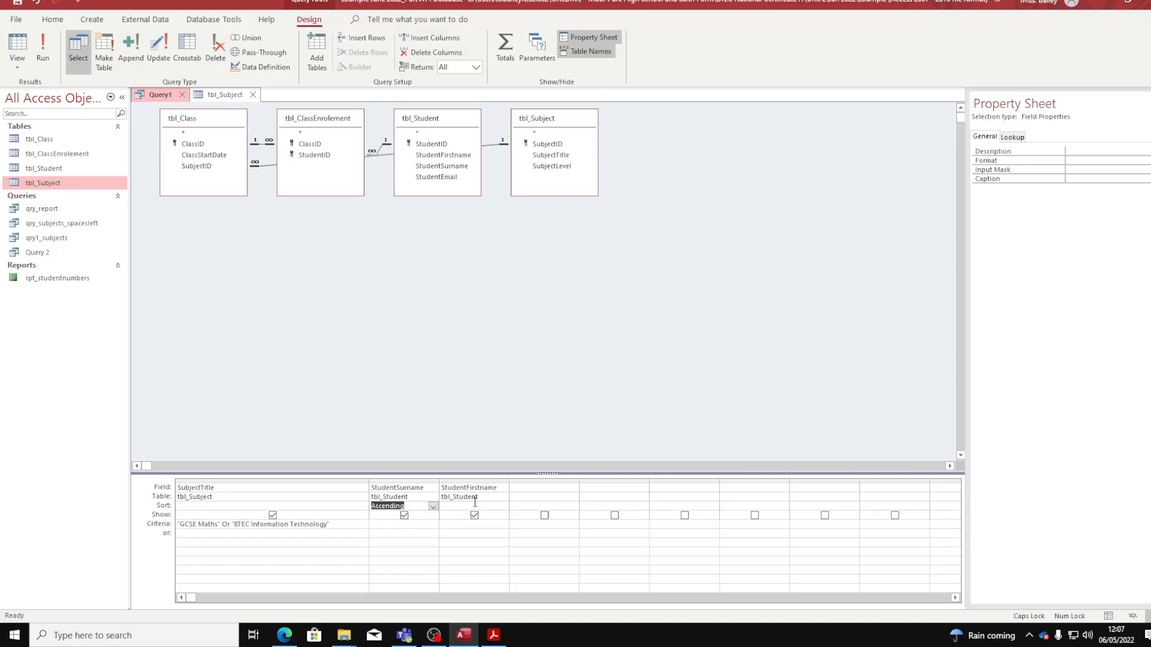
left_click(503, 507)
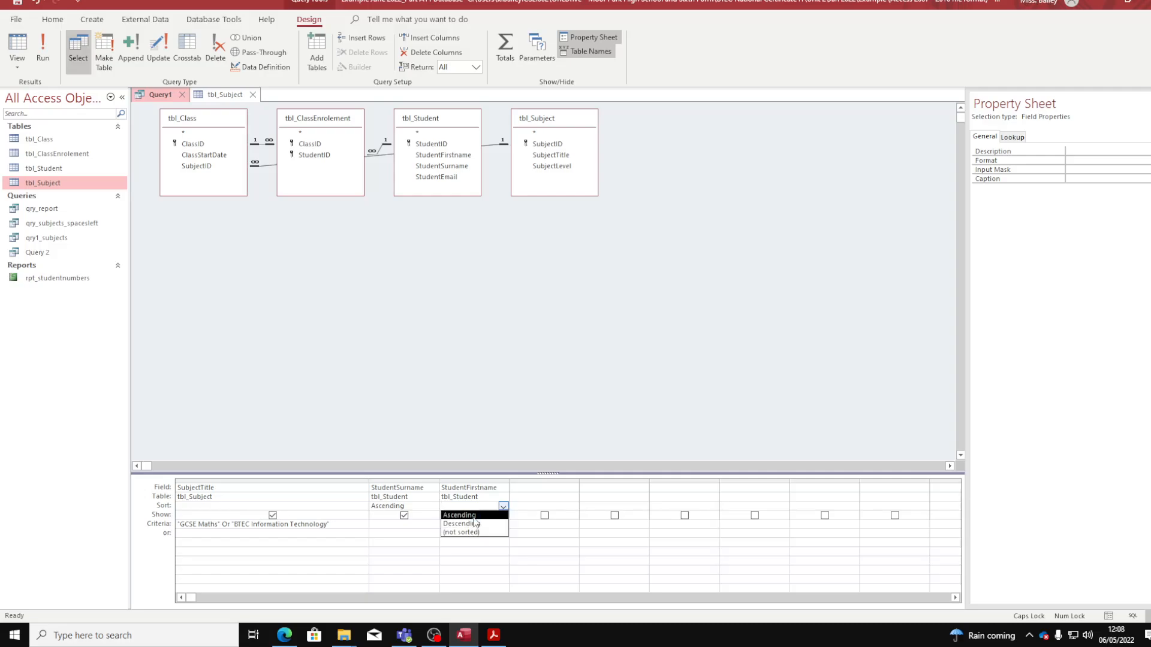
left_click(473, 516)
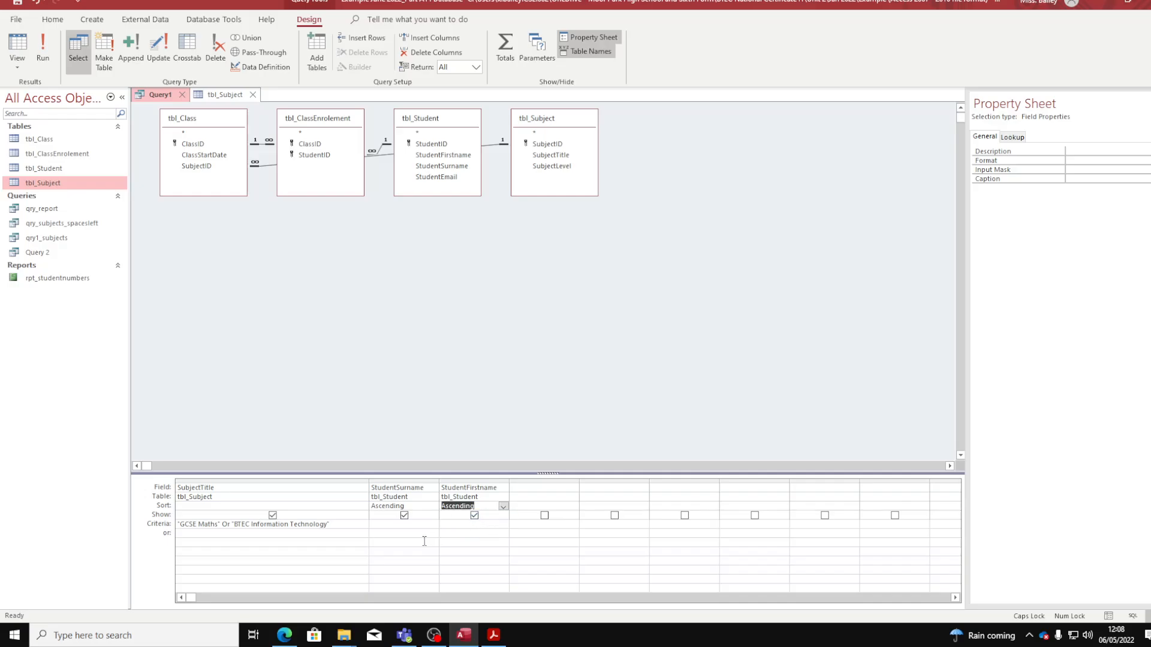
- Check the sorting and display requirements for query (a) in the Activity 3 PDF, return to Access, and run the query
left_click(499, 639)
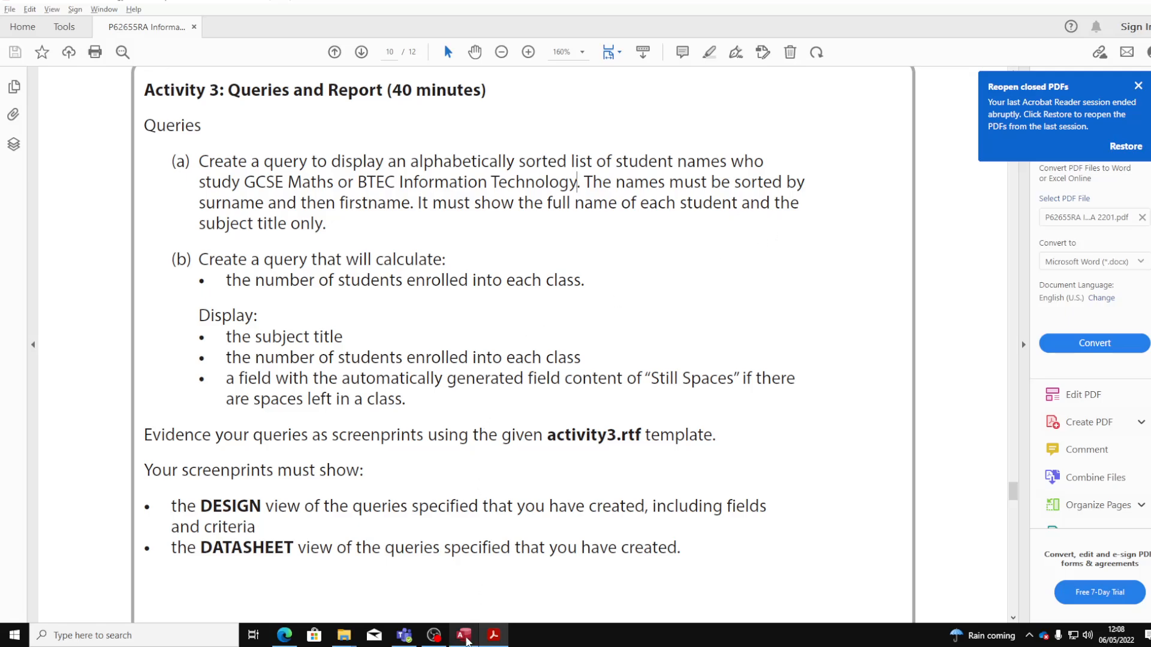
left_click(466, 638)
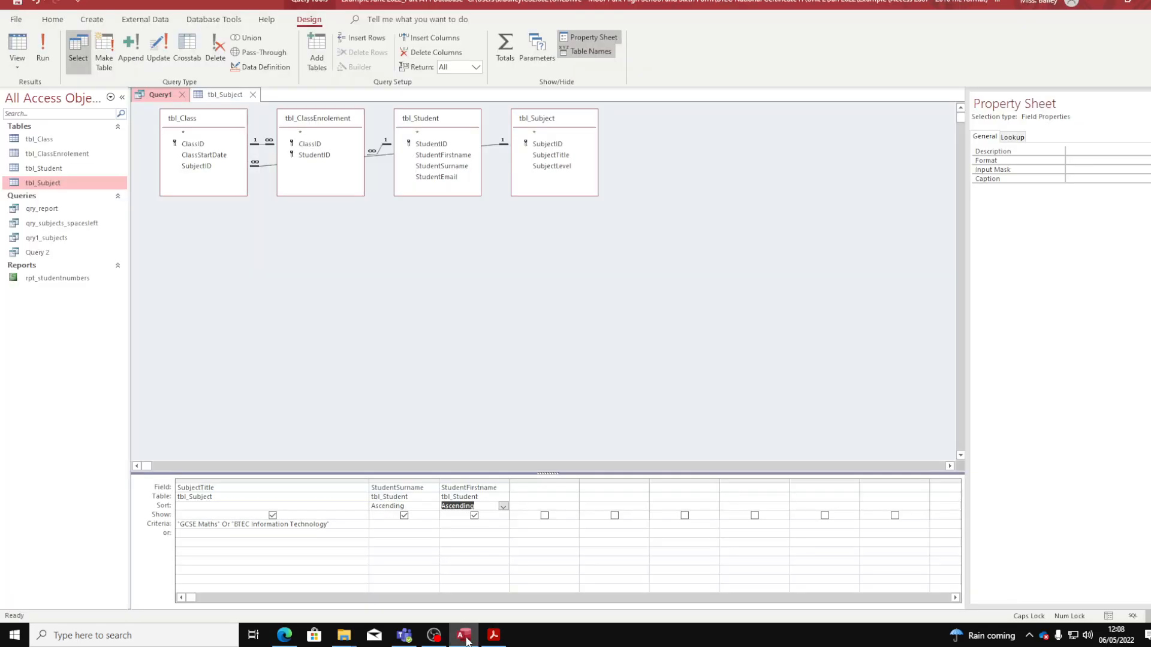
left_click(42, 62)
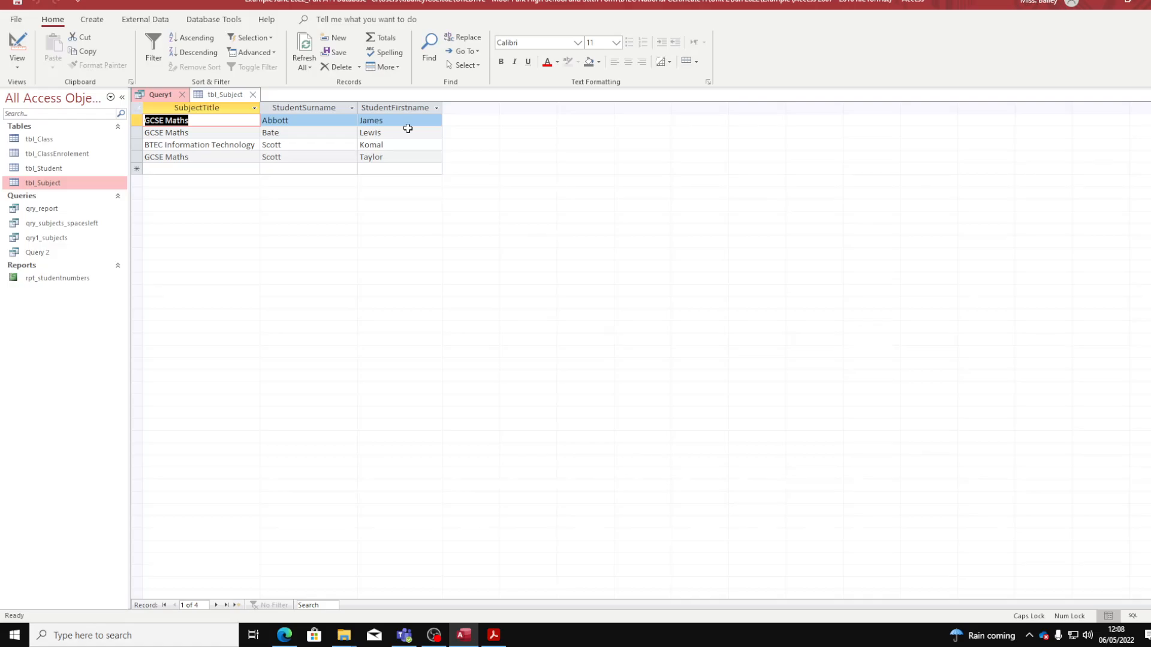
- Save the query under the name "qry_student subjects sorted"
right_click(164, 96)
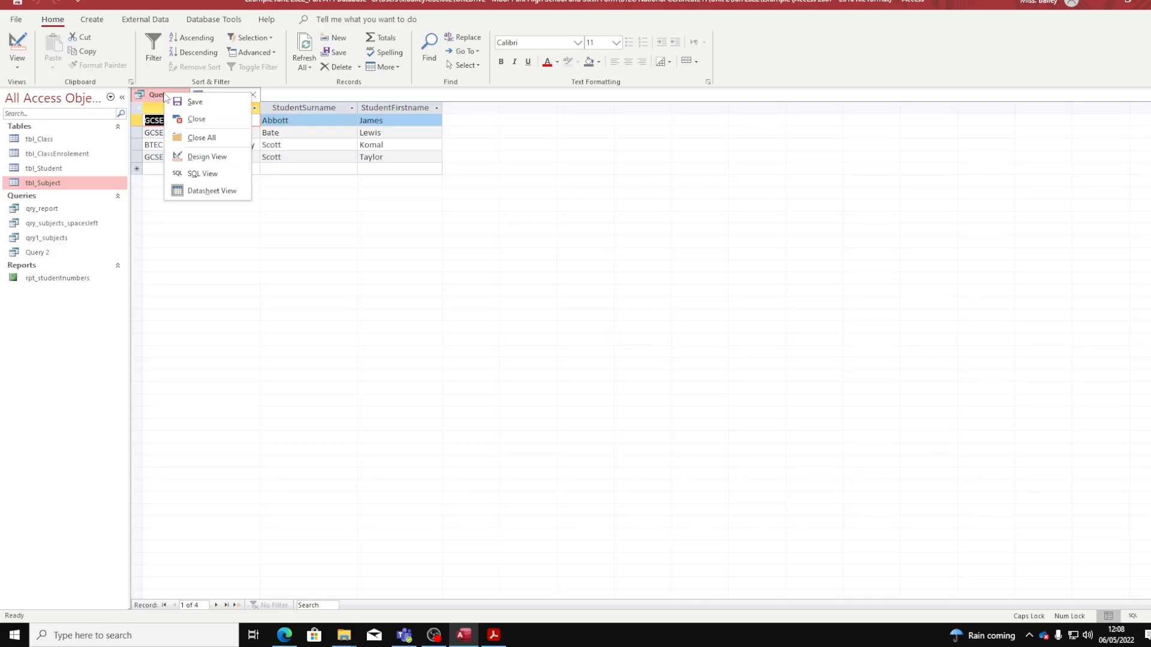
left_click(193, 101)
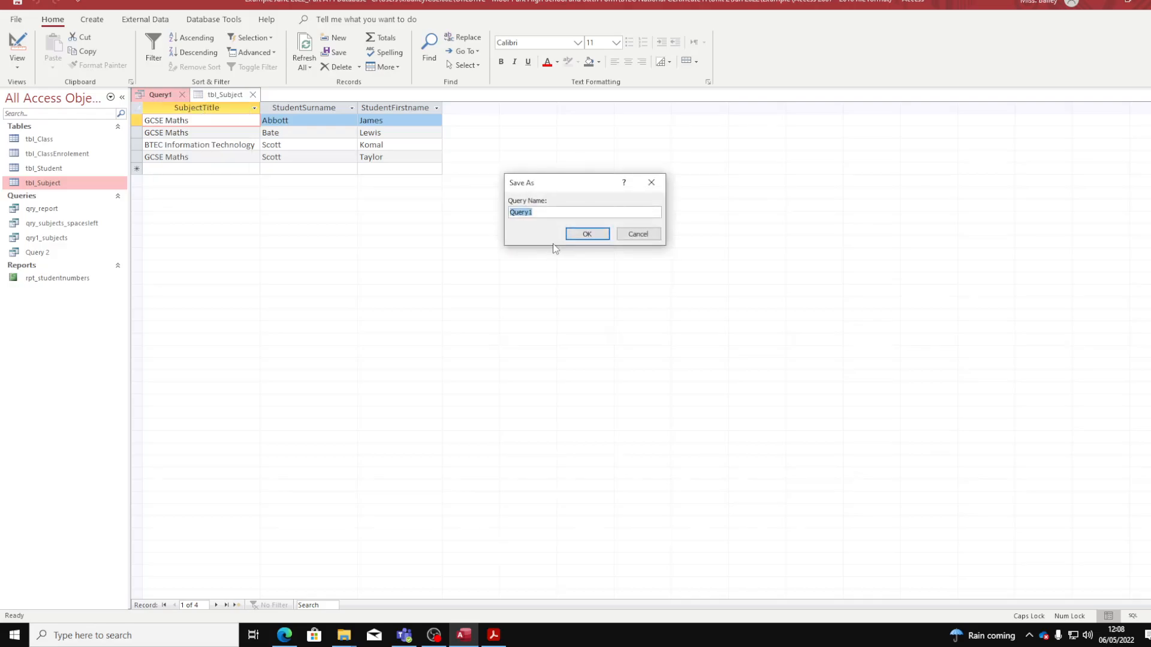
type("QR")
key("BackSpace")
key("Caps_Lock")
type("student subjects sorted")
left_click(589, 236)
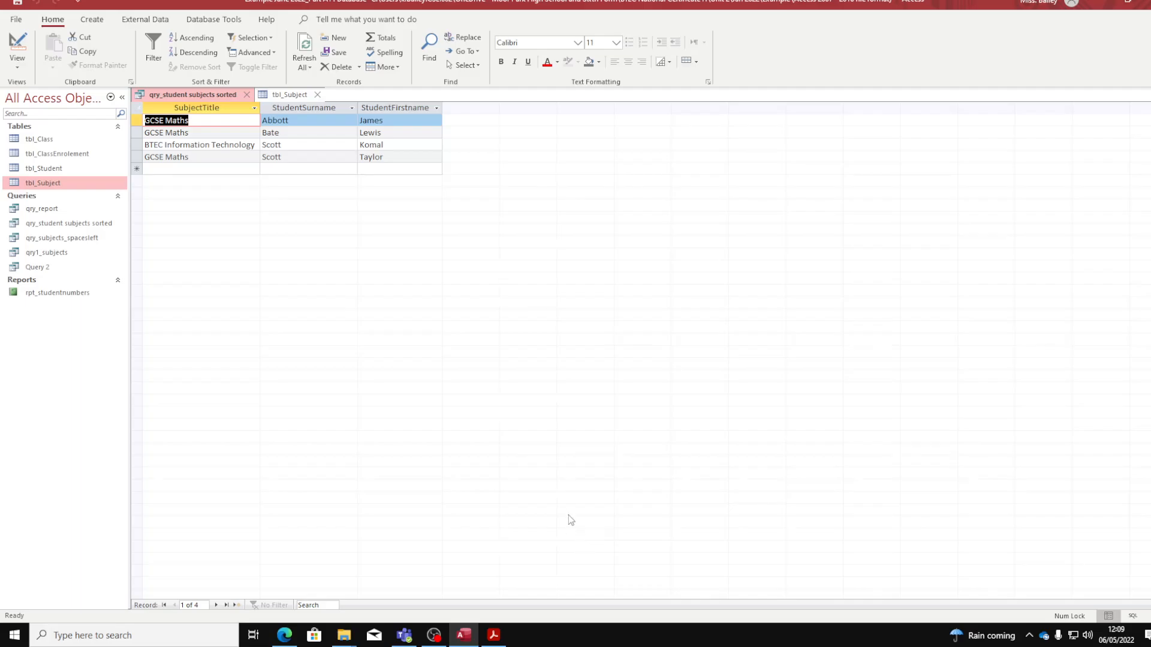
left_click(434, 640)
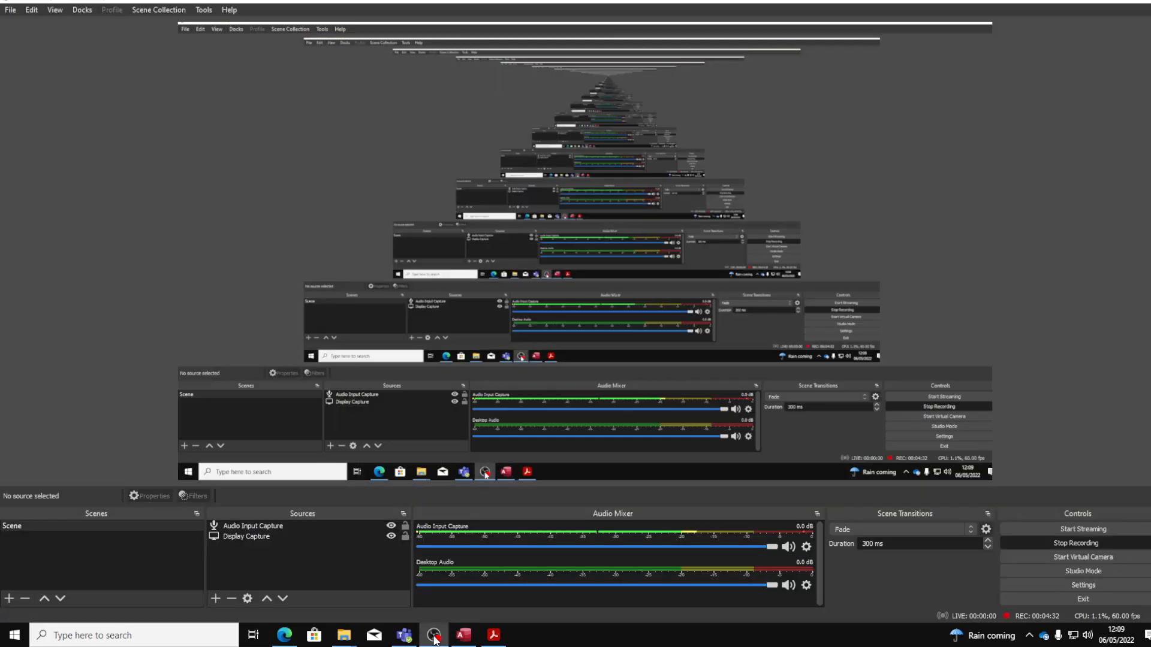